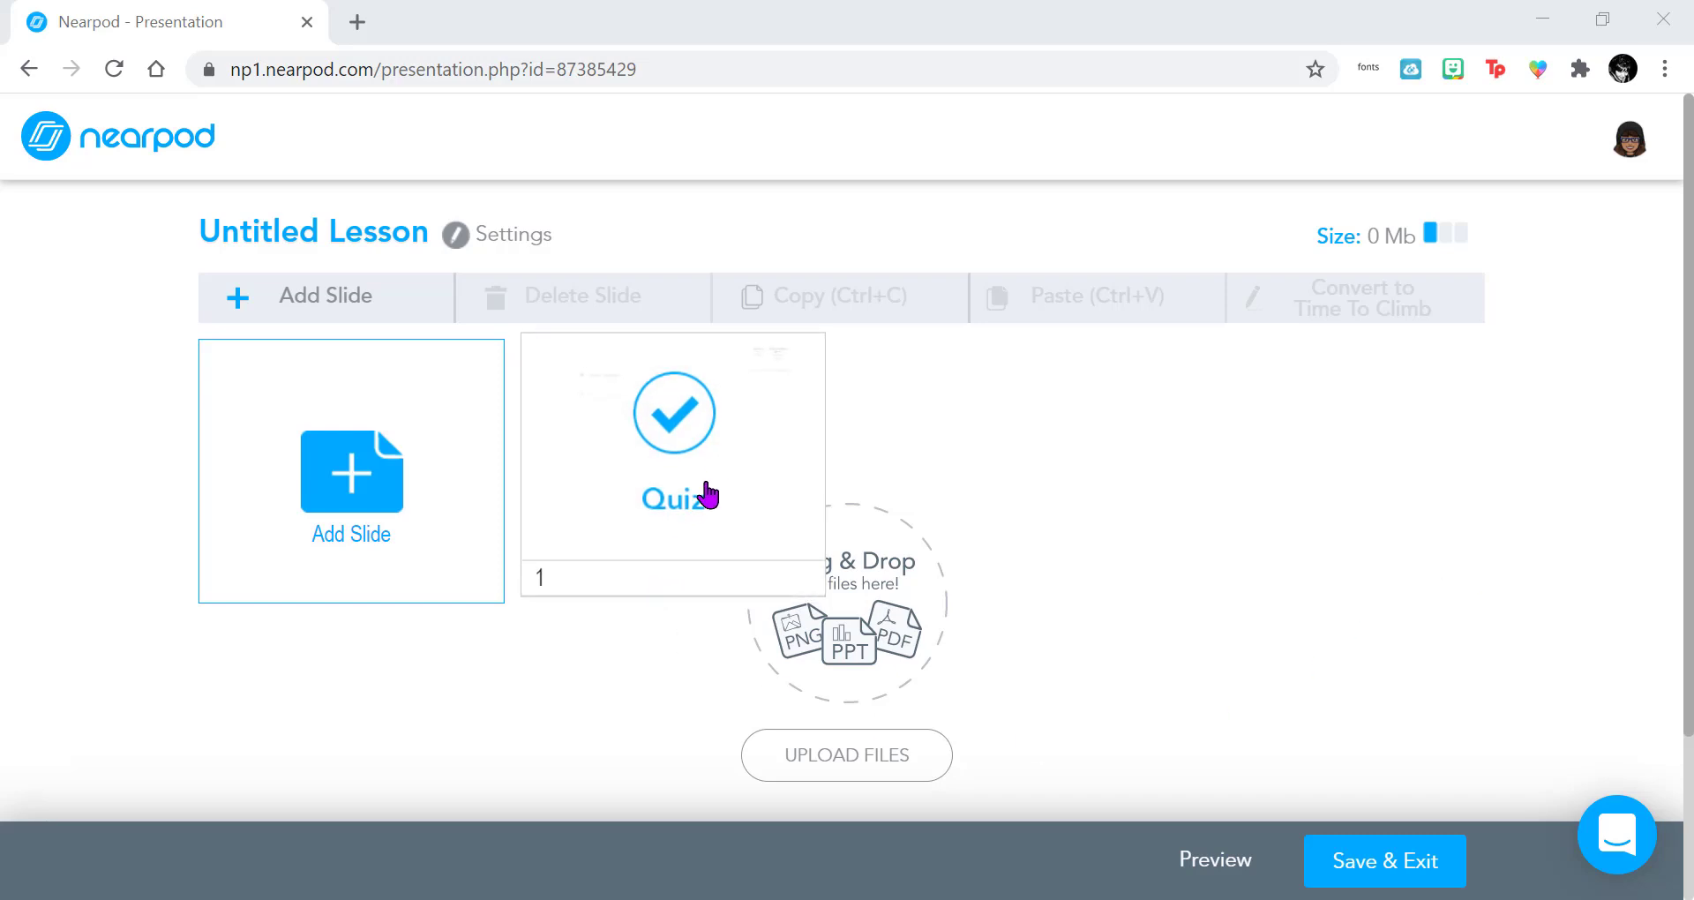
{"action": "left_click", "coordinate": [743, 459]}
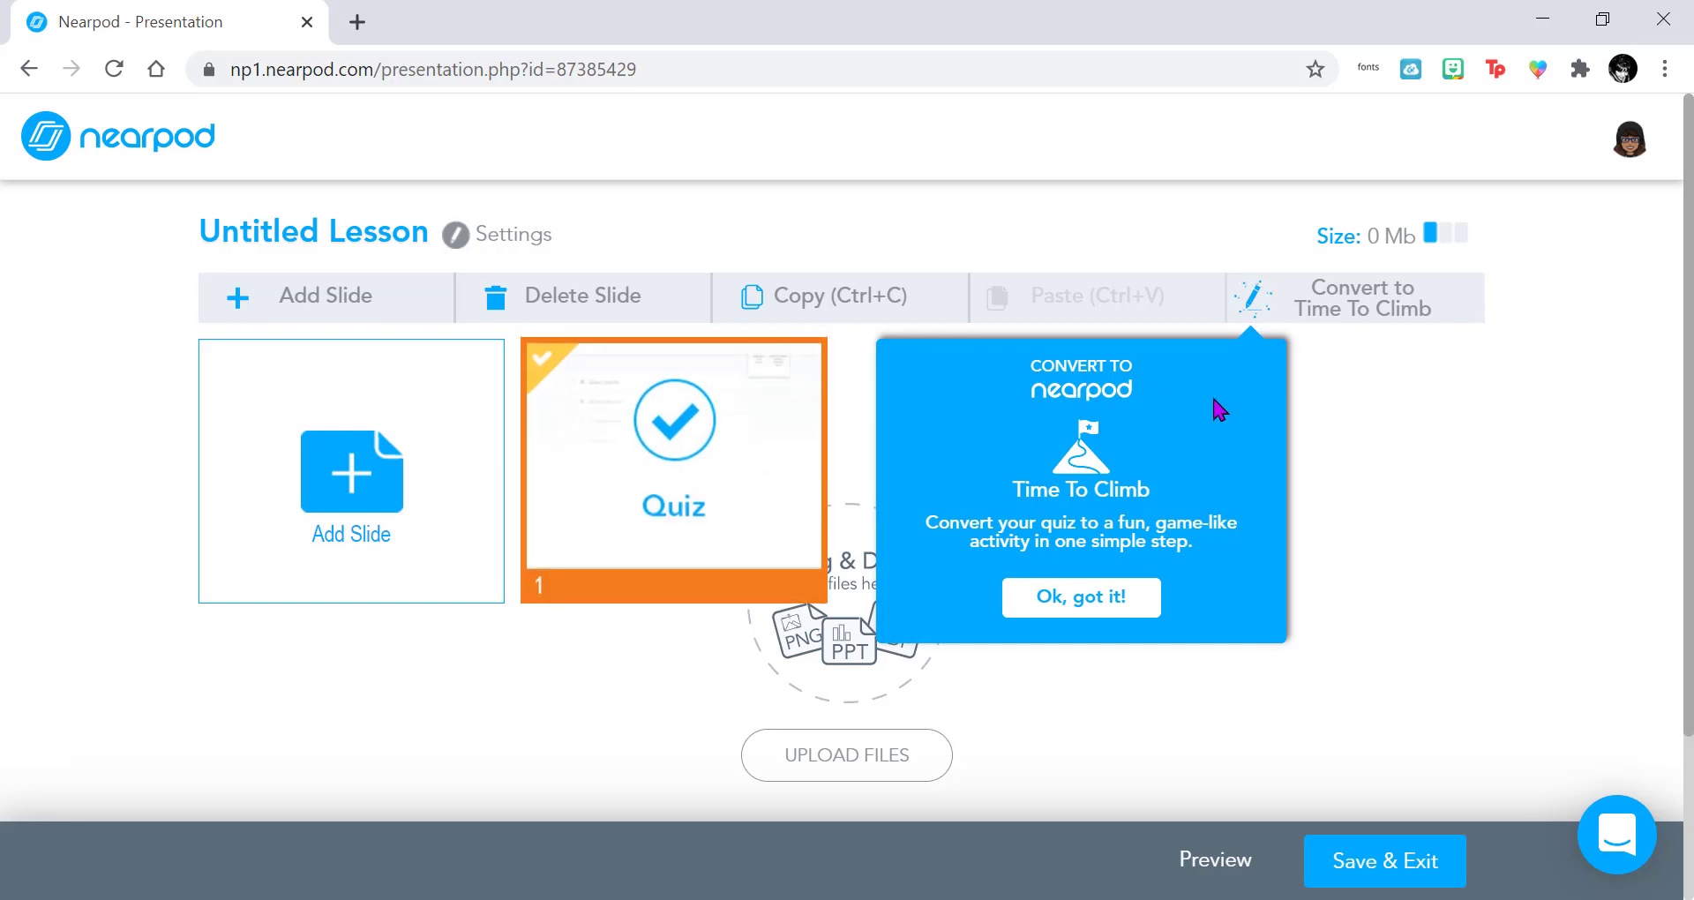
{"action": "left_click", "coordinate": [1312, 308]}
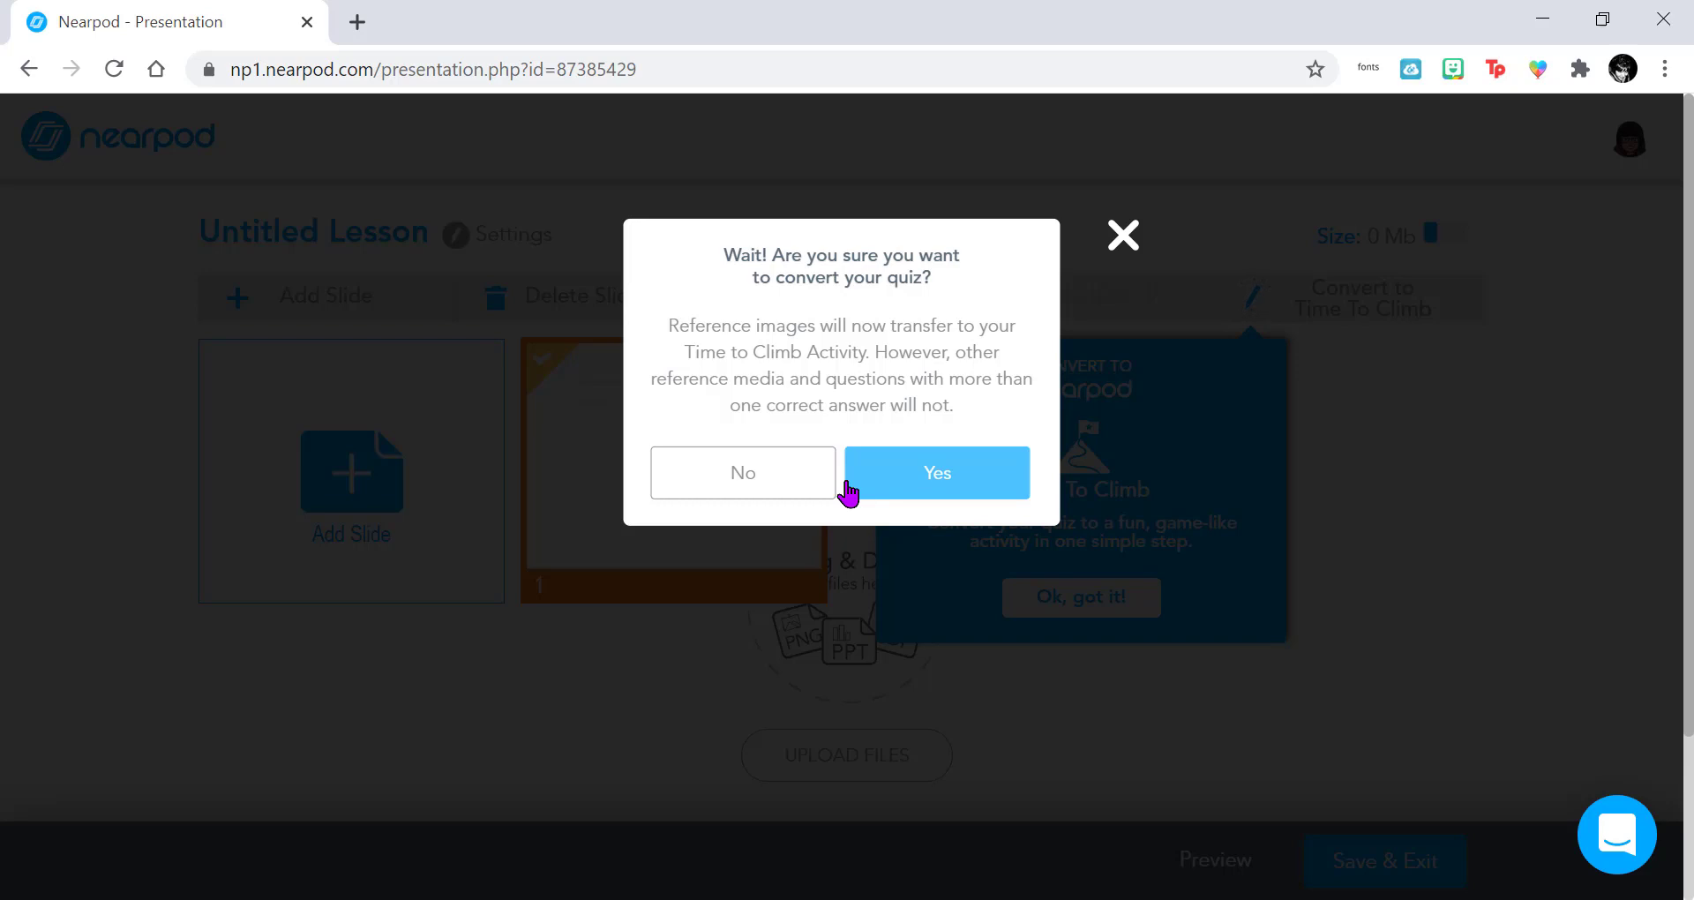
{"action": "left_click", "coordinate": [780, 483]}
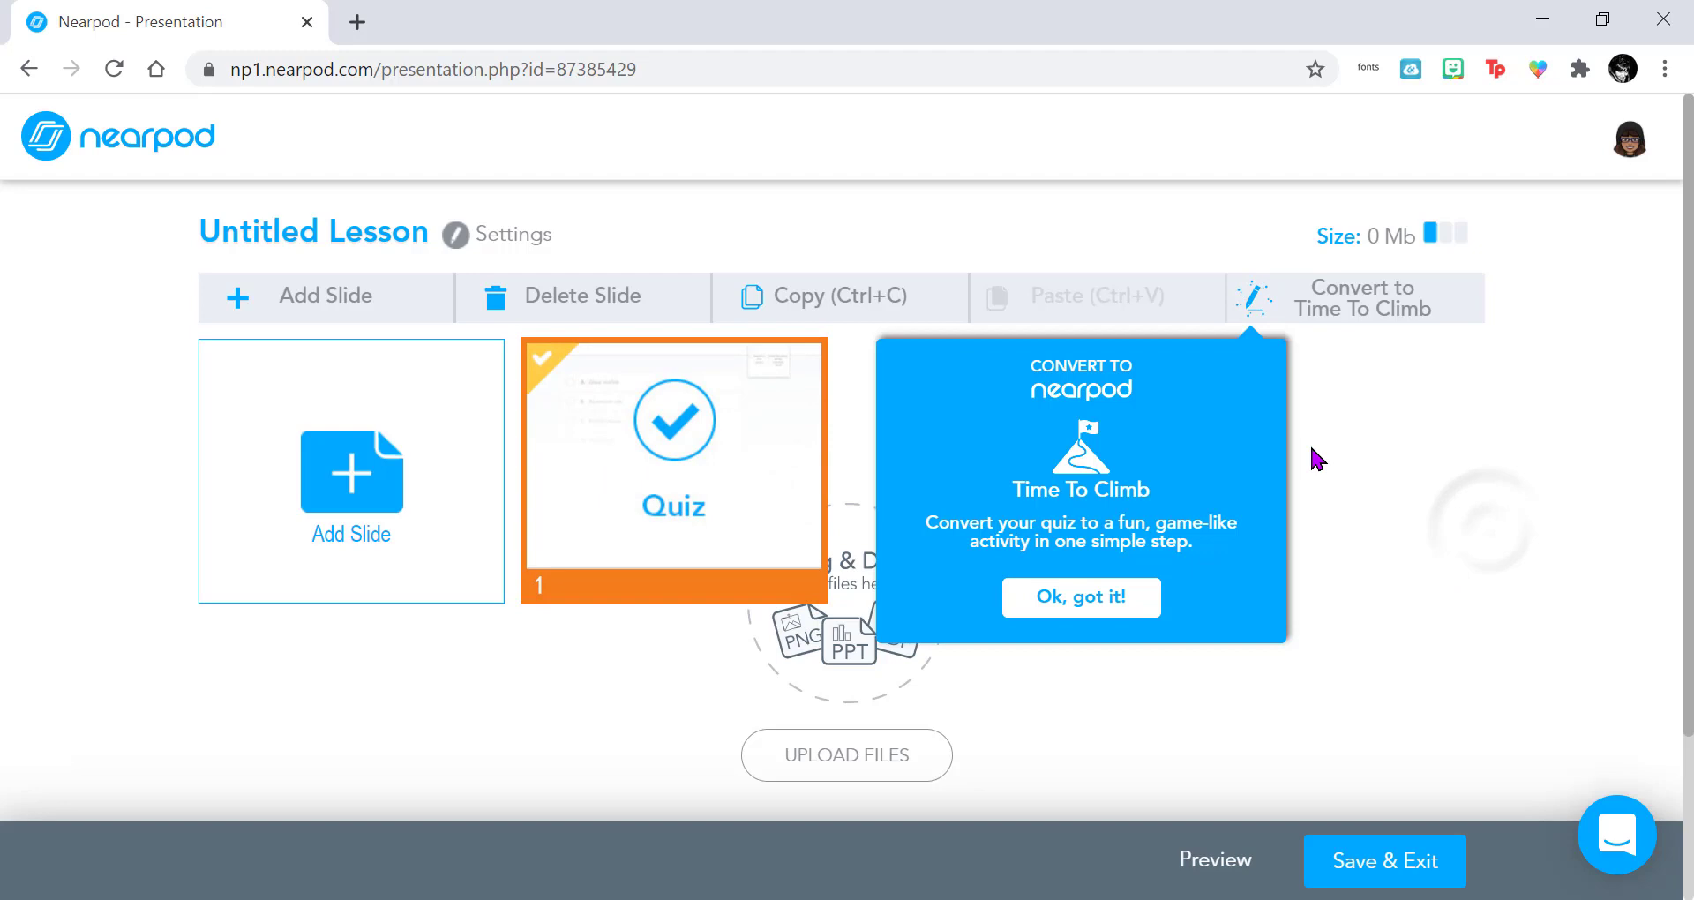
{"action": "left_click", "coordinate": [1067, 596]}
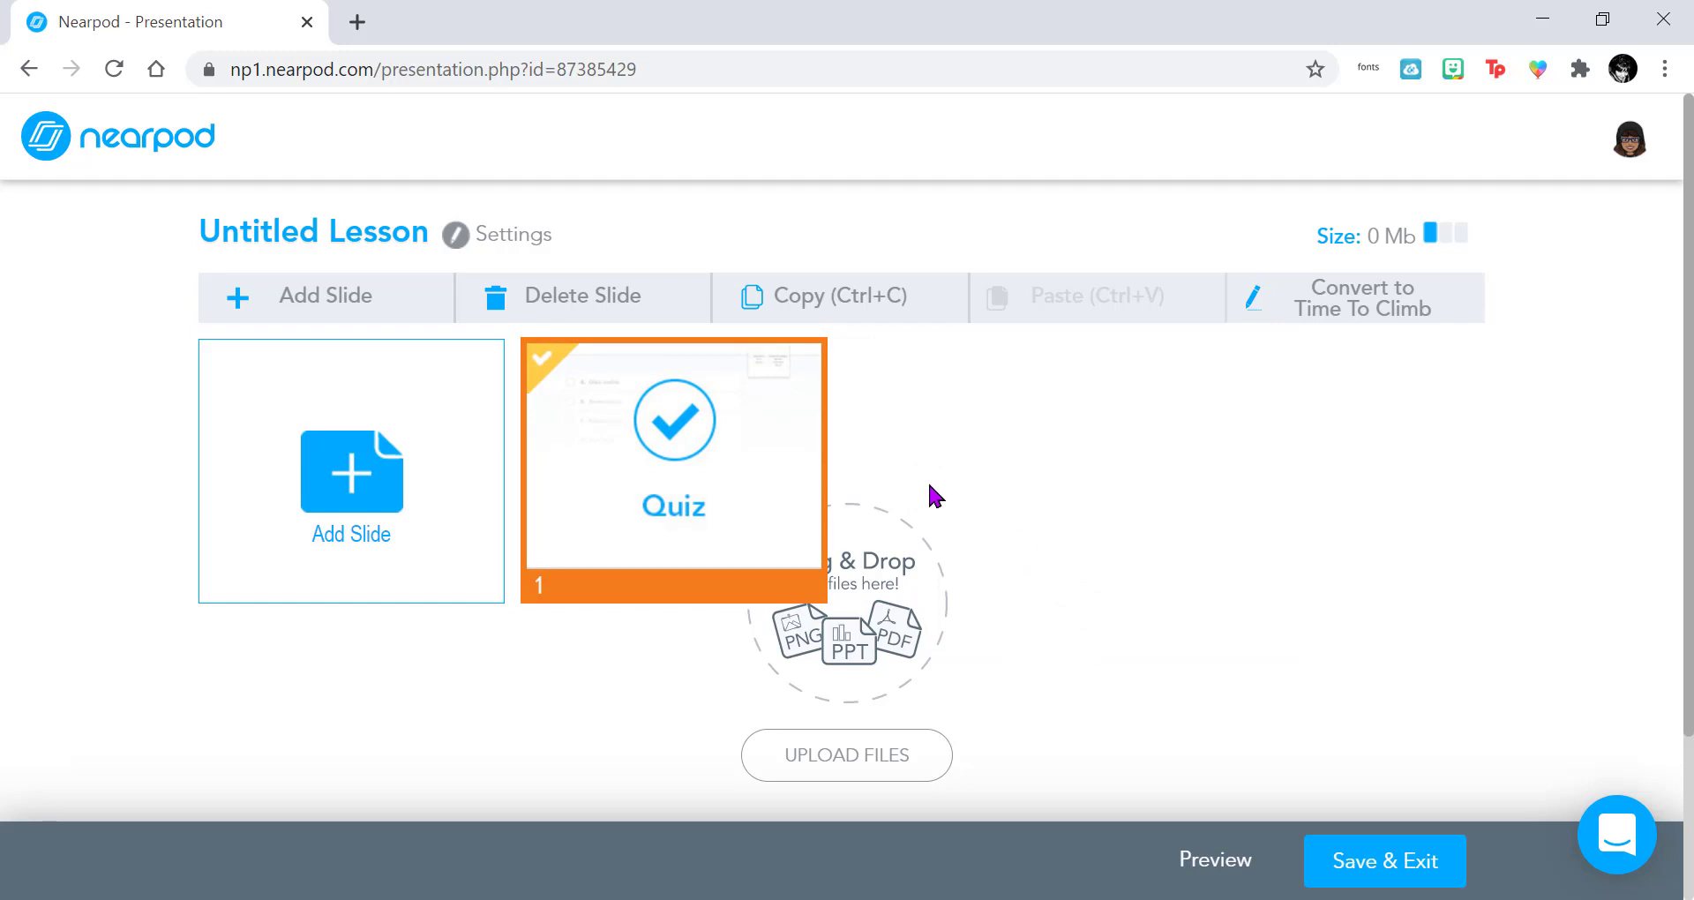
- Add a Time to Climb activity to the lesson and look through its library of ready-made activities
{"action": "left_click", "coordinate": [364, 322]}
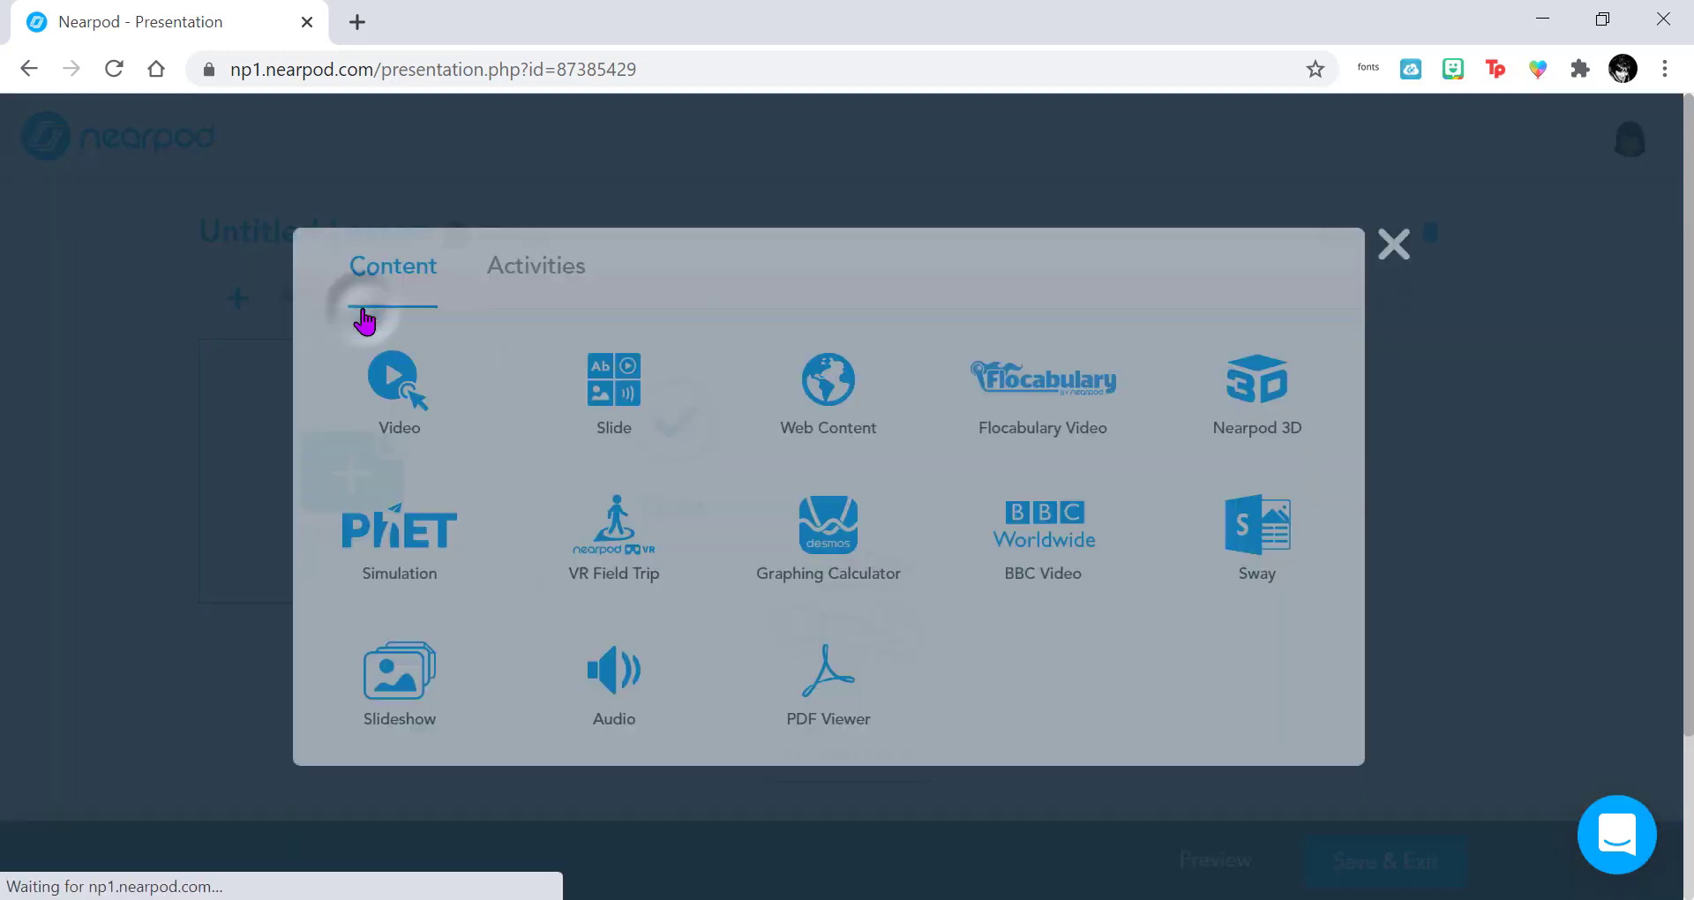
{"action": "left_click", "coordinate": [547, 279]}
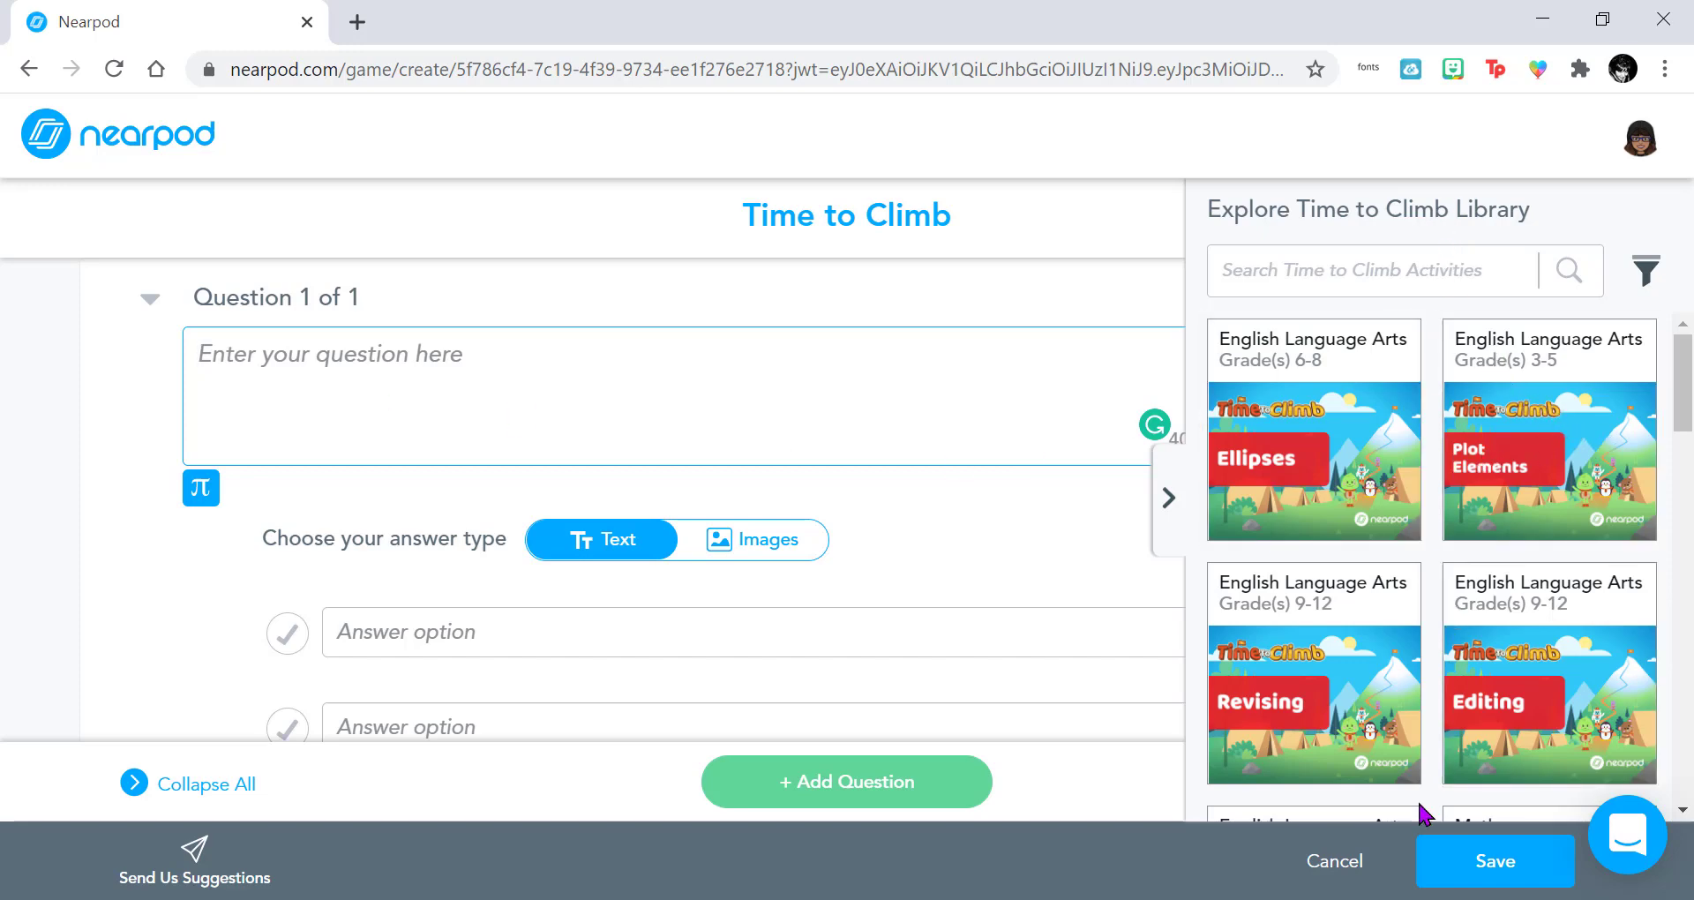
{"action": "scroll", "coordinate": [1419, 565], "scroll_direction": "down", "scroll_amount": 1}
{"action": "scroll", "coordinate": [1418, 564], "scroll_direction": "down", "scroll_amount": 10}
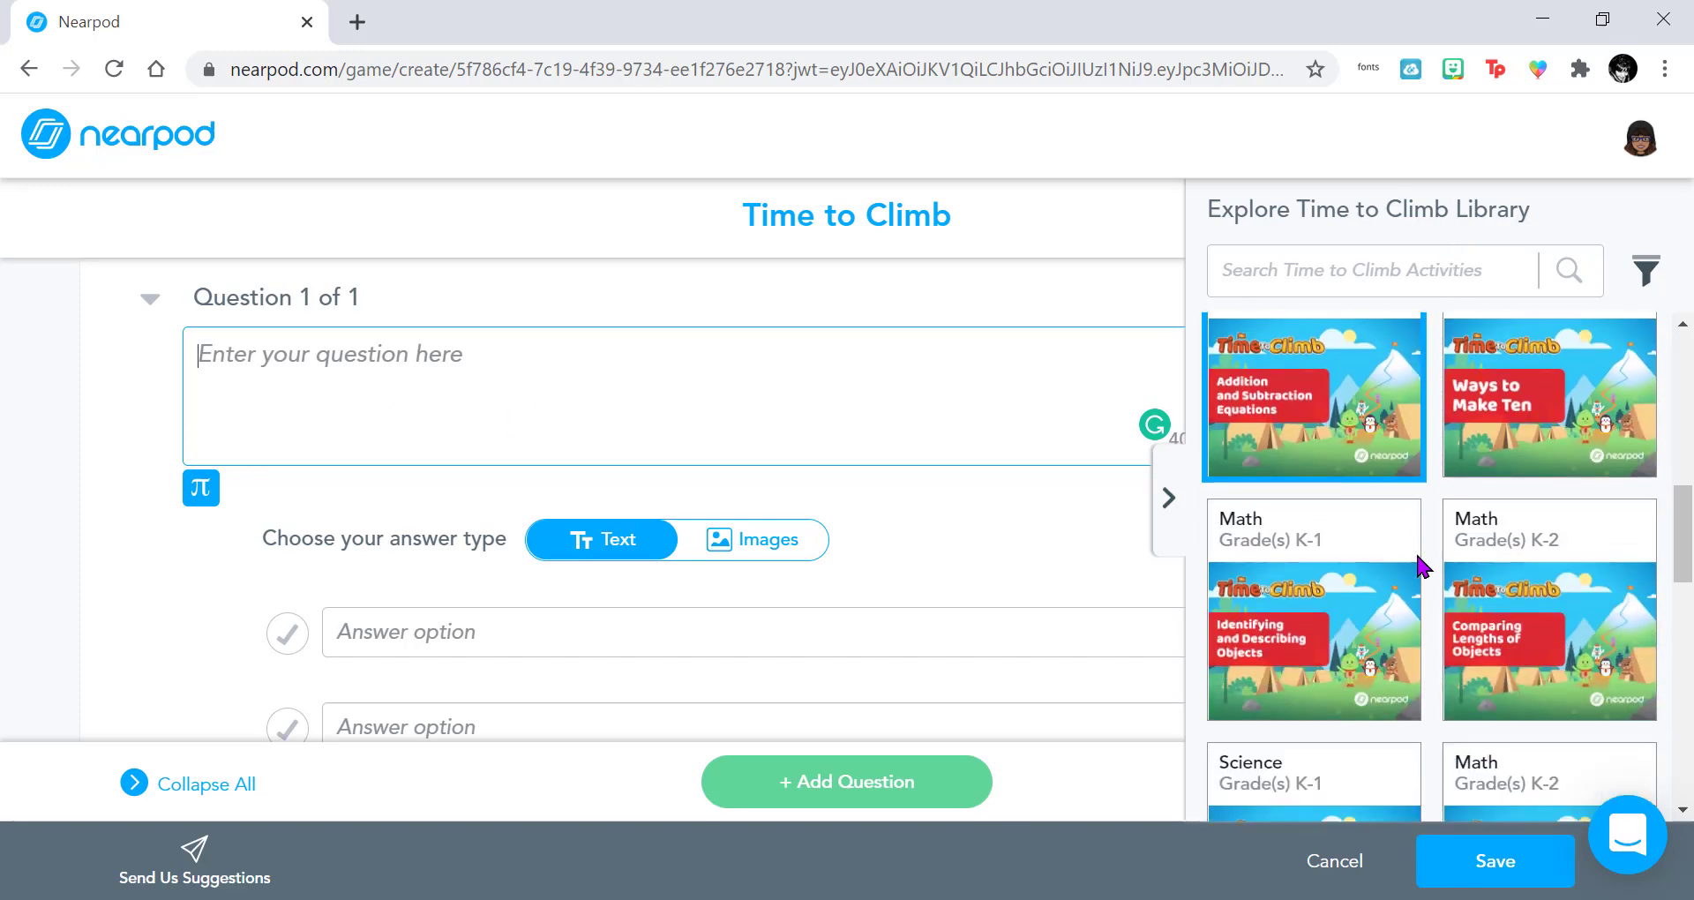
{"action": "scroll", "coordinate": [1418, 569], "scroll_direction": "up", "scroll_amount": 5}
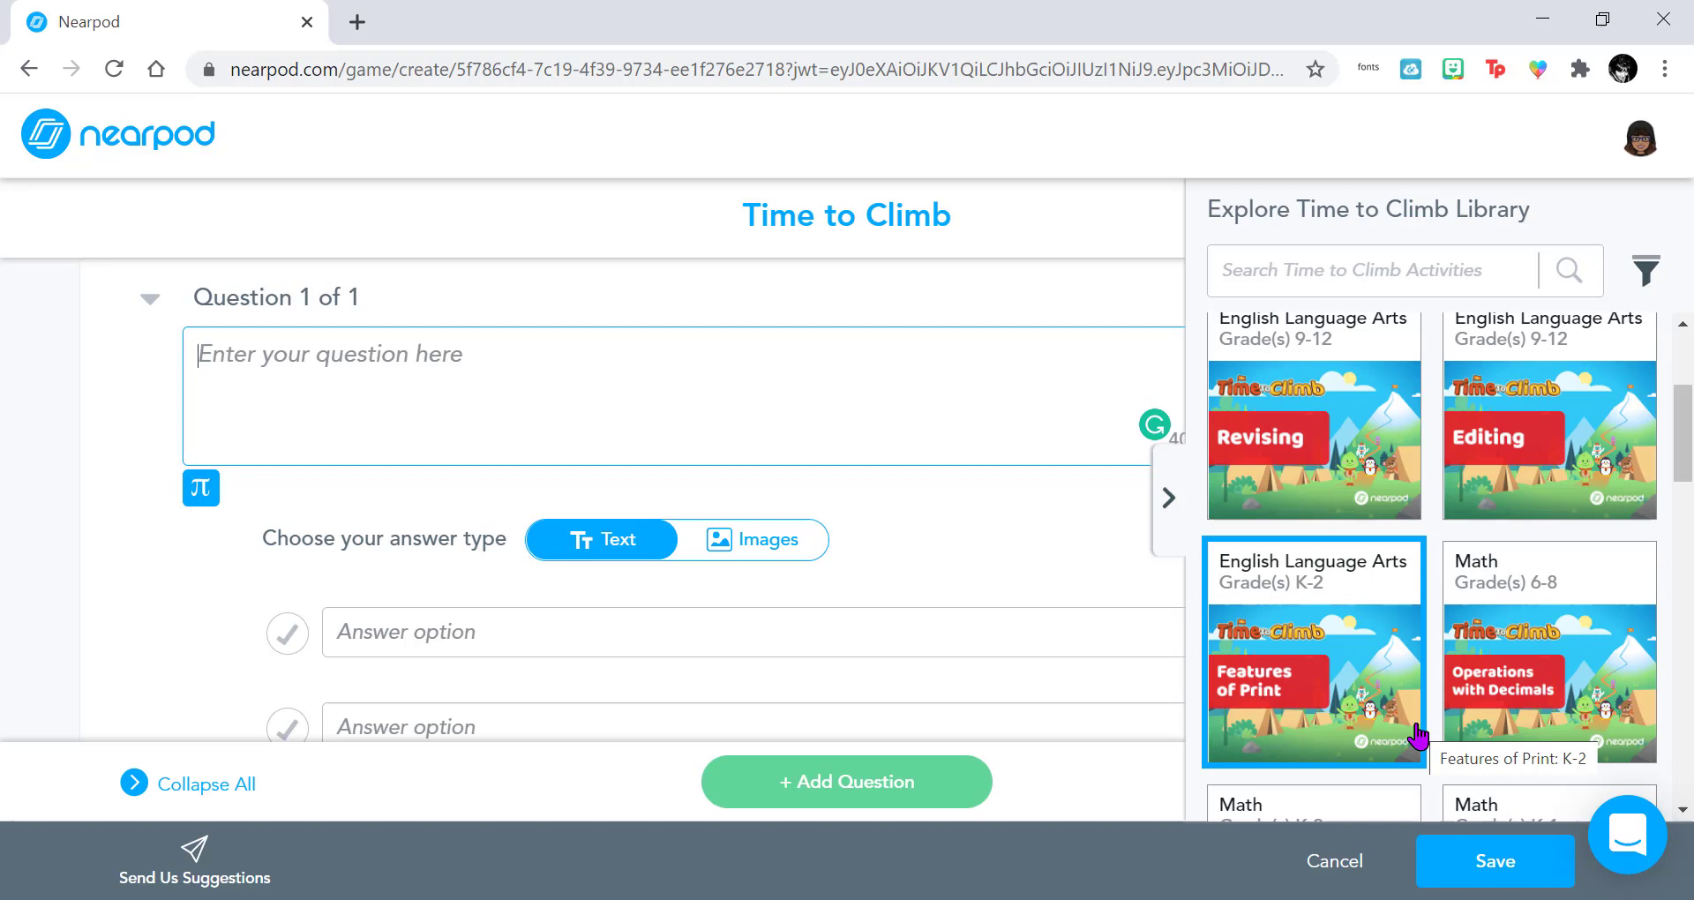
{"action": "left_click", "coordinate": [1169, 499]}
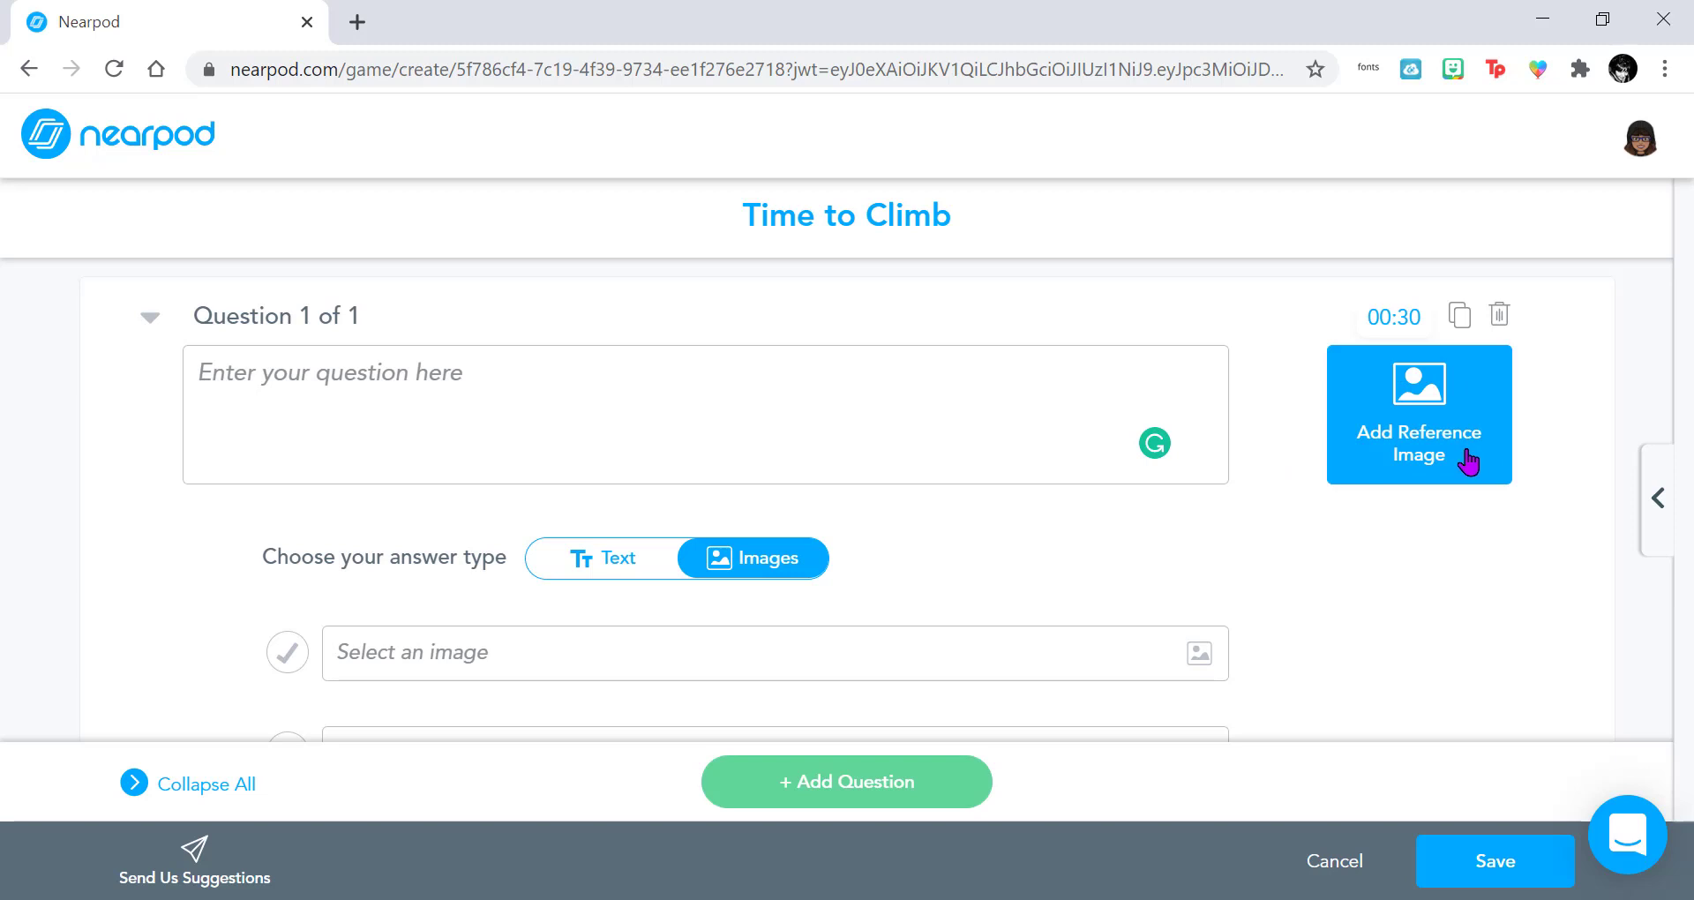
- Set the answer type of Question 1 to Text
{"action": "scroll", "coordinate": [1341, 540], "scroll_direction": "down", "scroll_amount": 2}
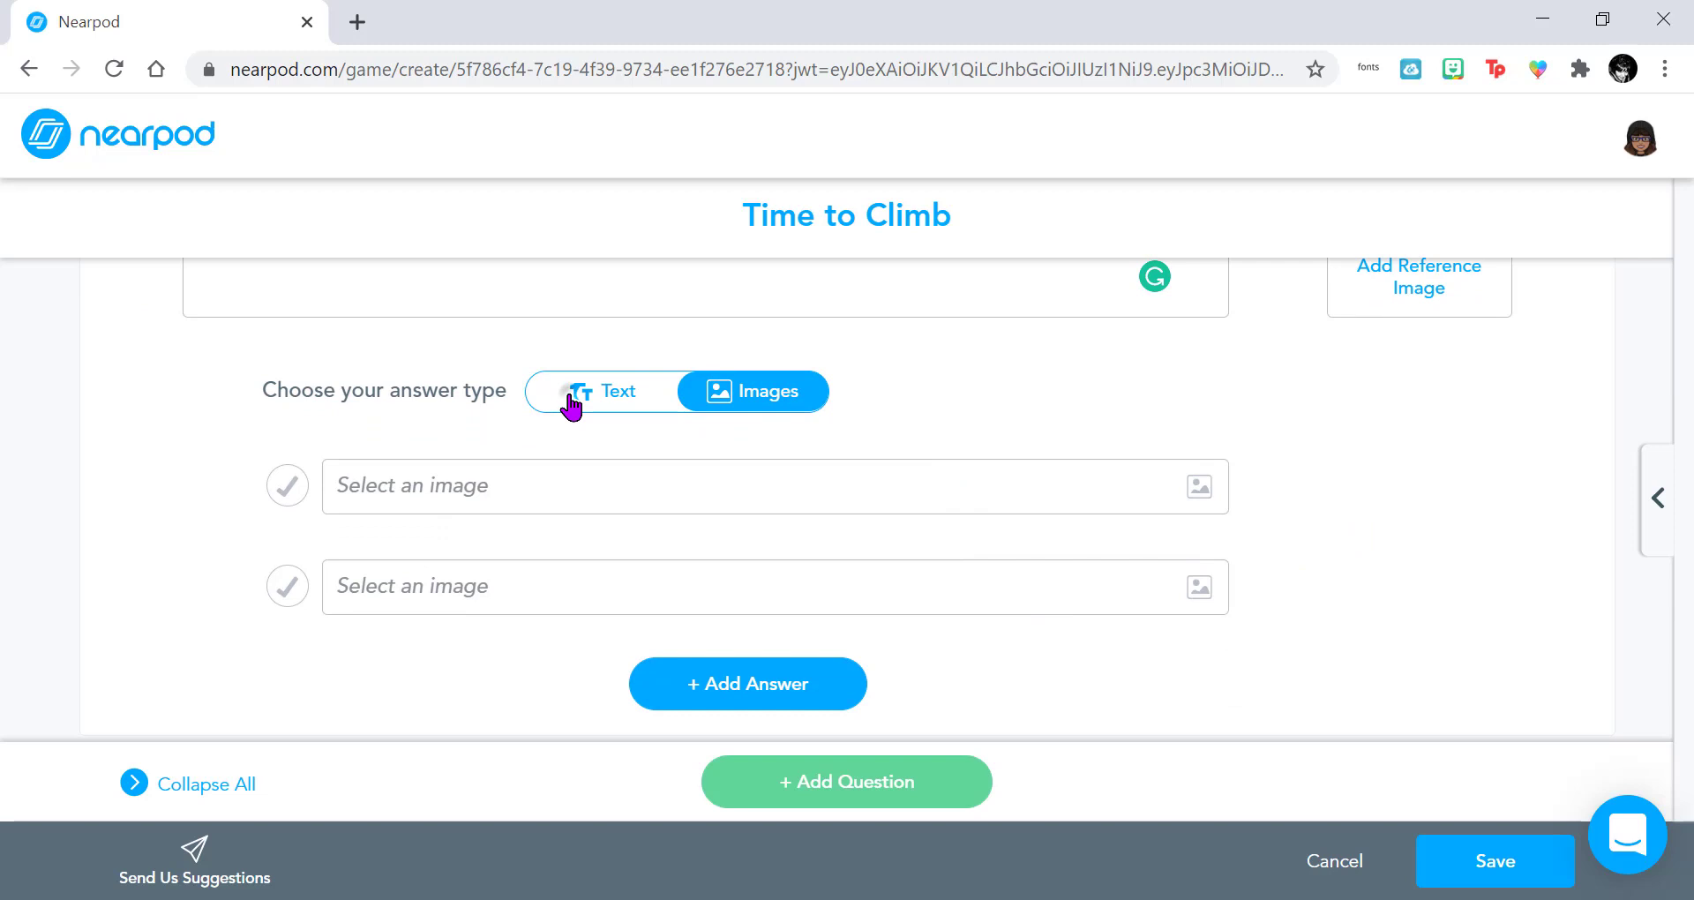
{"action": "left_click", "coordinate": [569, 394]}
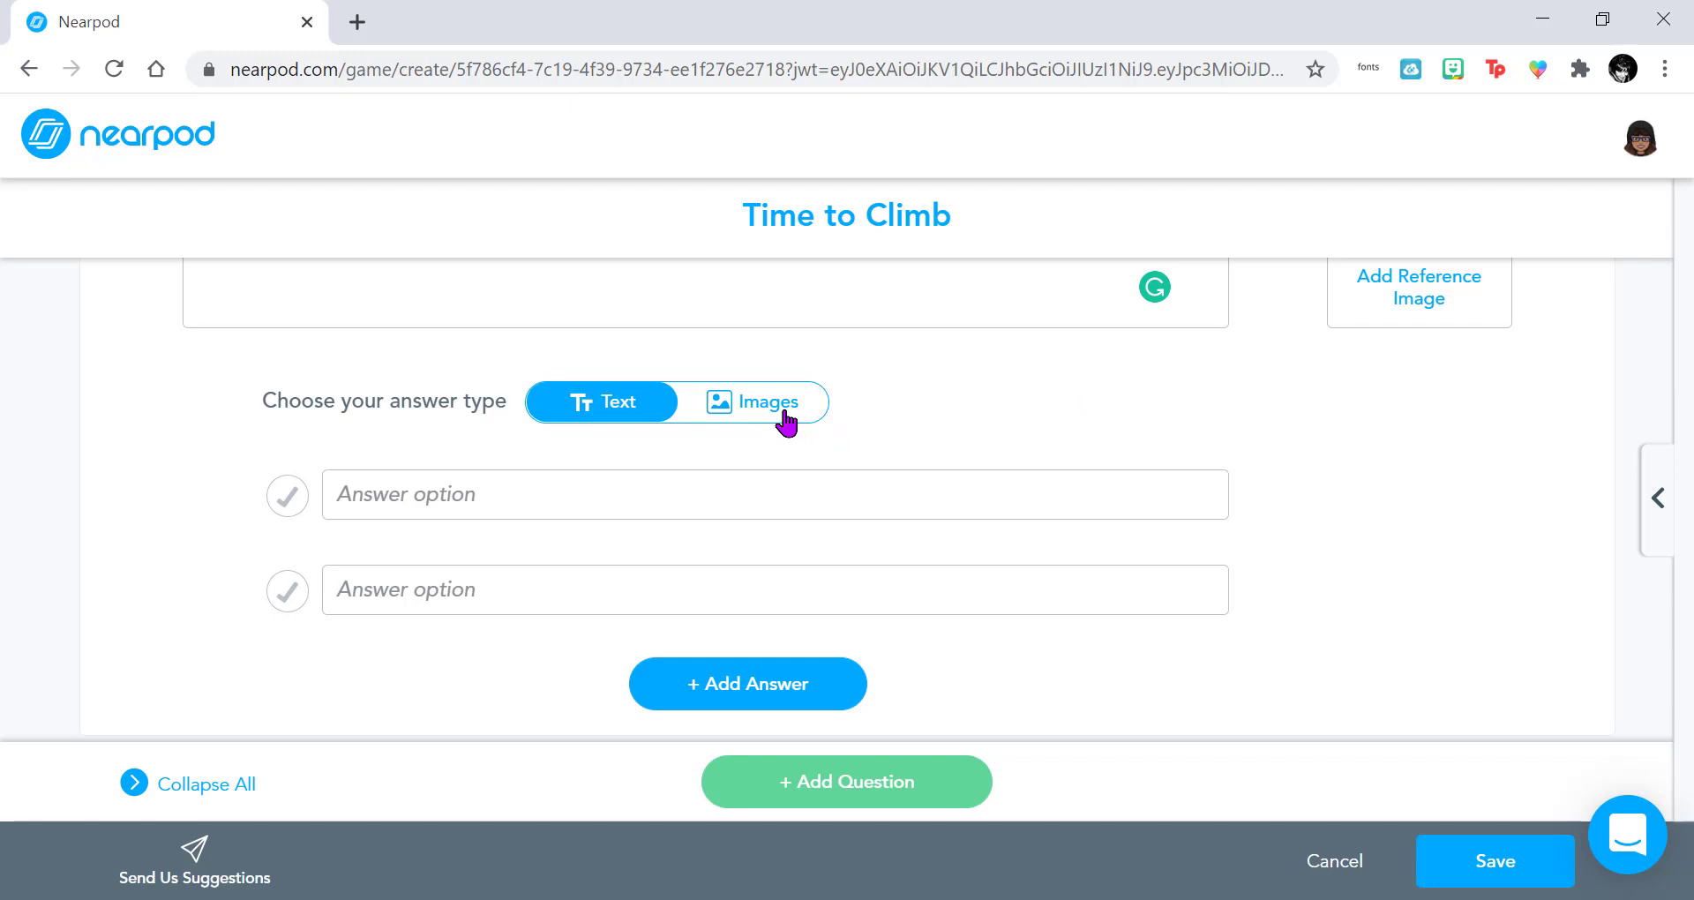
{"action": "scroll", "coordinate": [1411, 556], "scroll_direction": "up", "scroll_amount": 2}
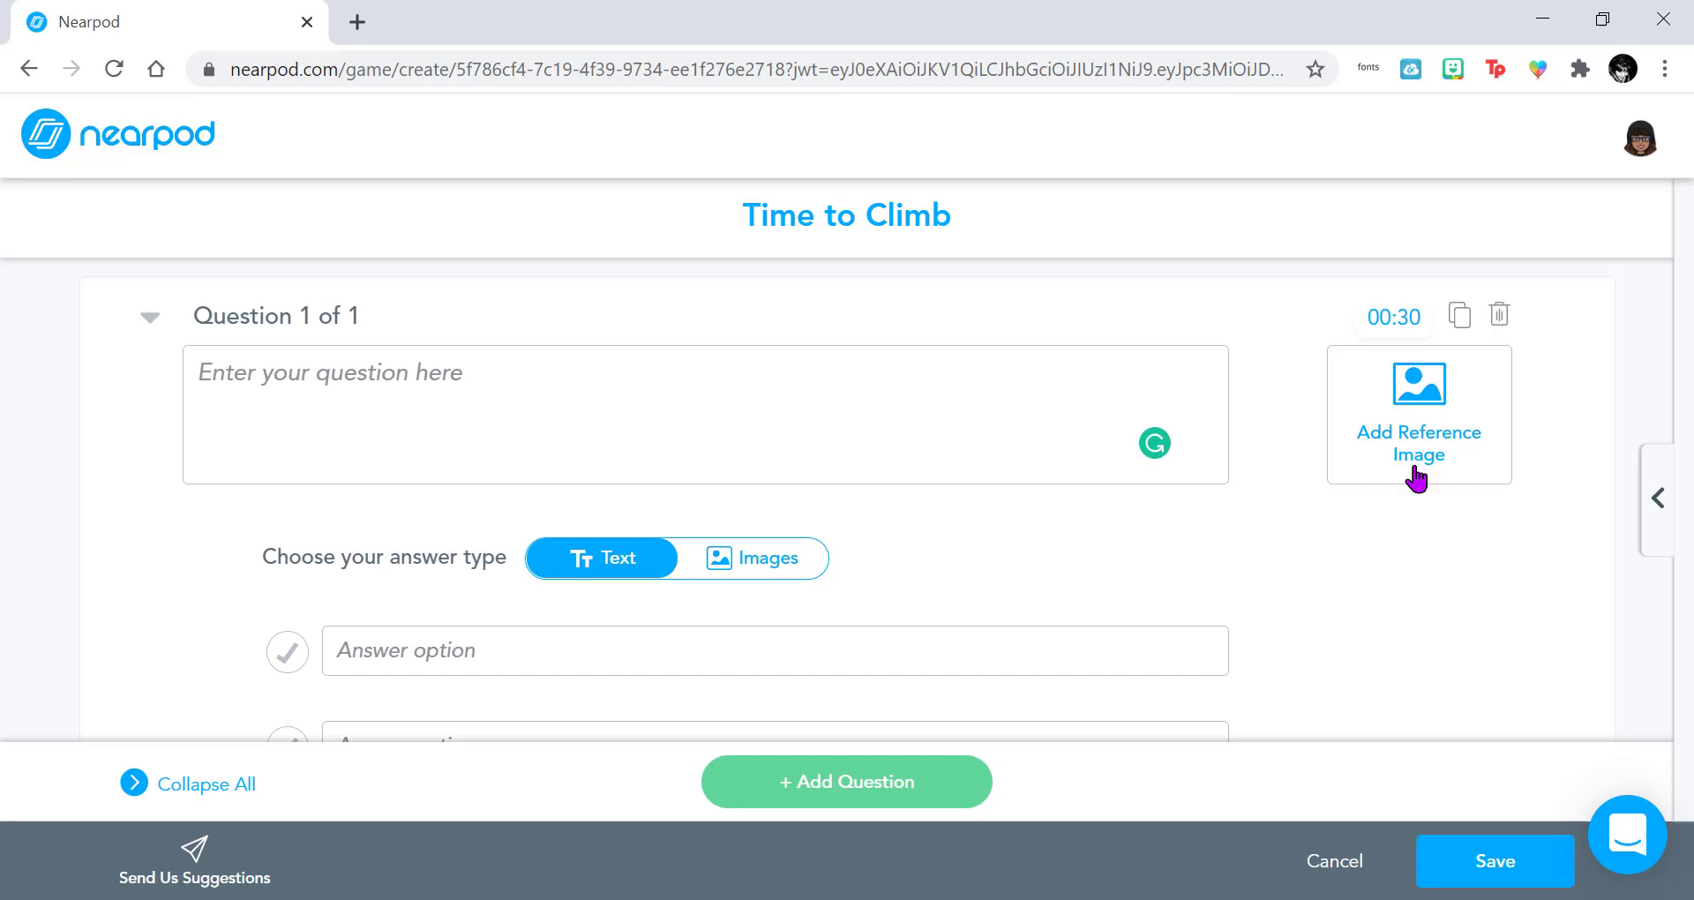
- Switch to the Progress Monitoring Assessment page and select the full text of its Question 1 about the magnetic, conductive sample
{"action": "left_click", "coordinate": [1602, 18]}
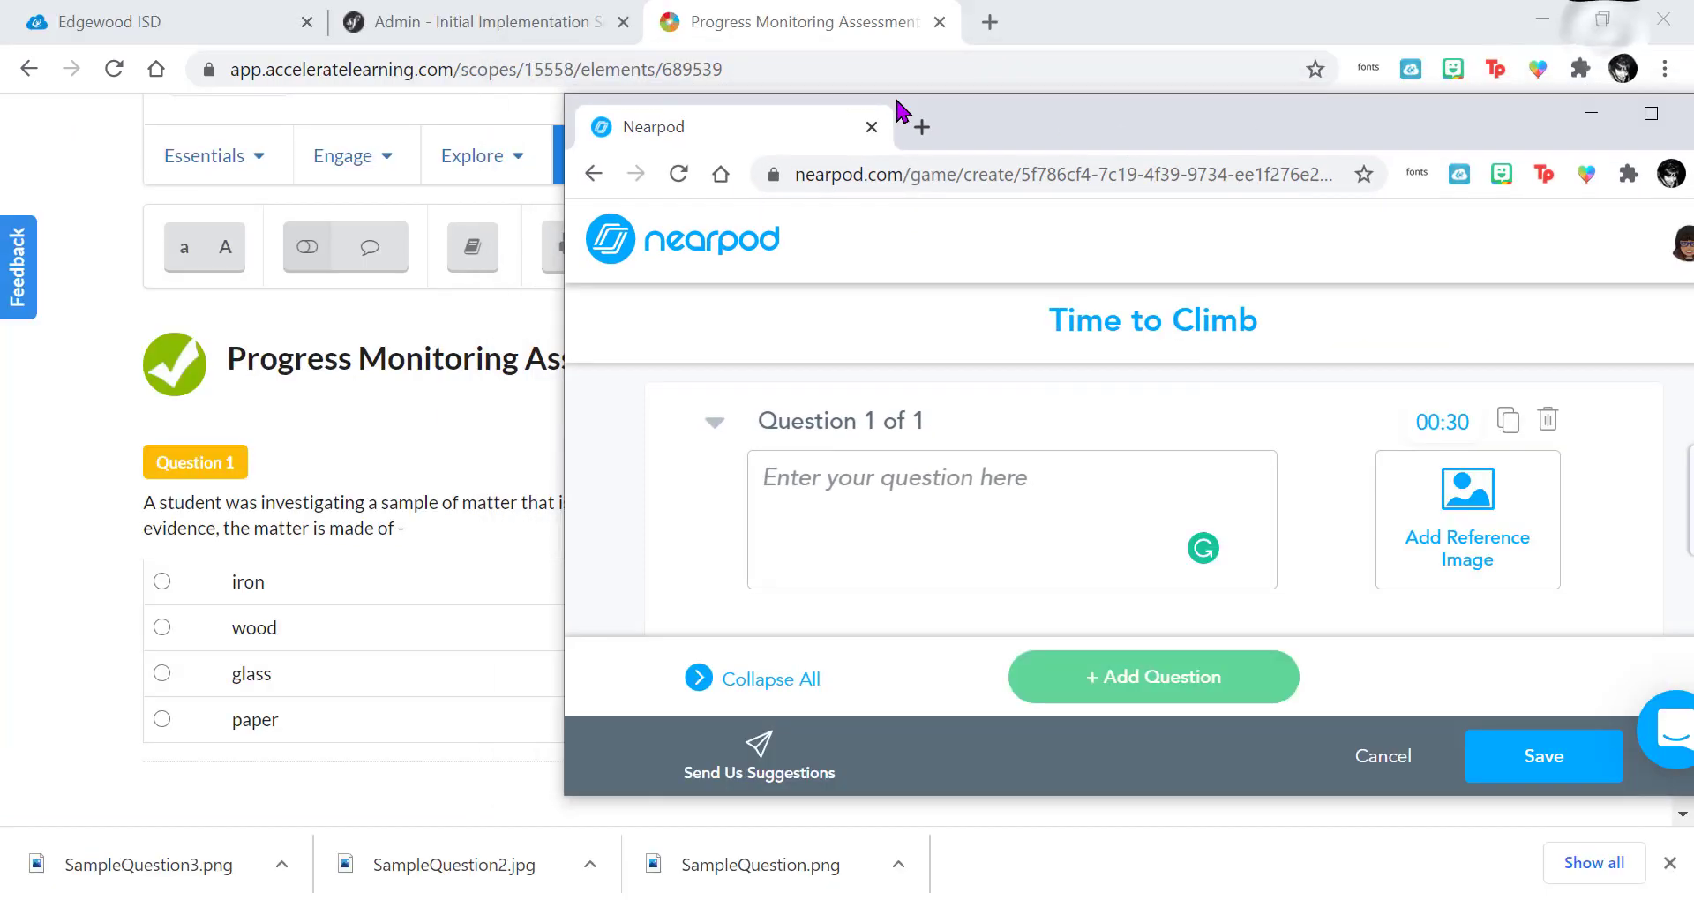
{"action": "left_click", "coordinate": [1380, 40]}
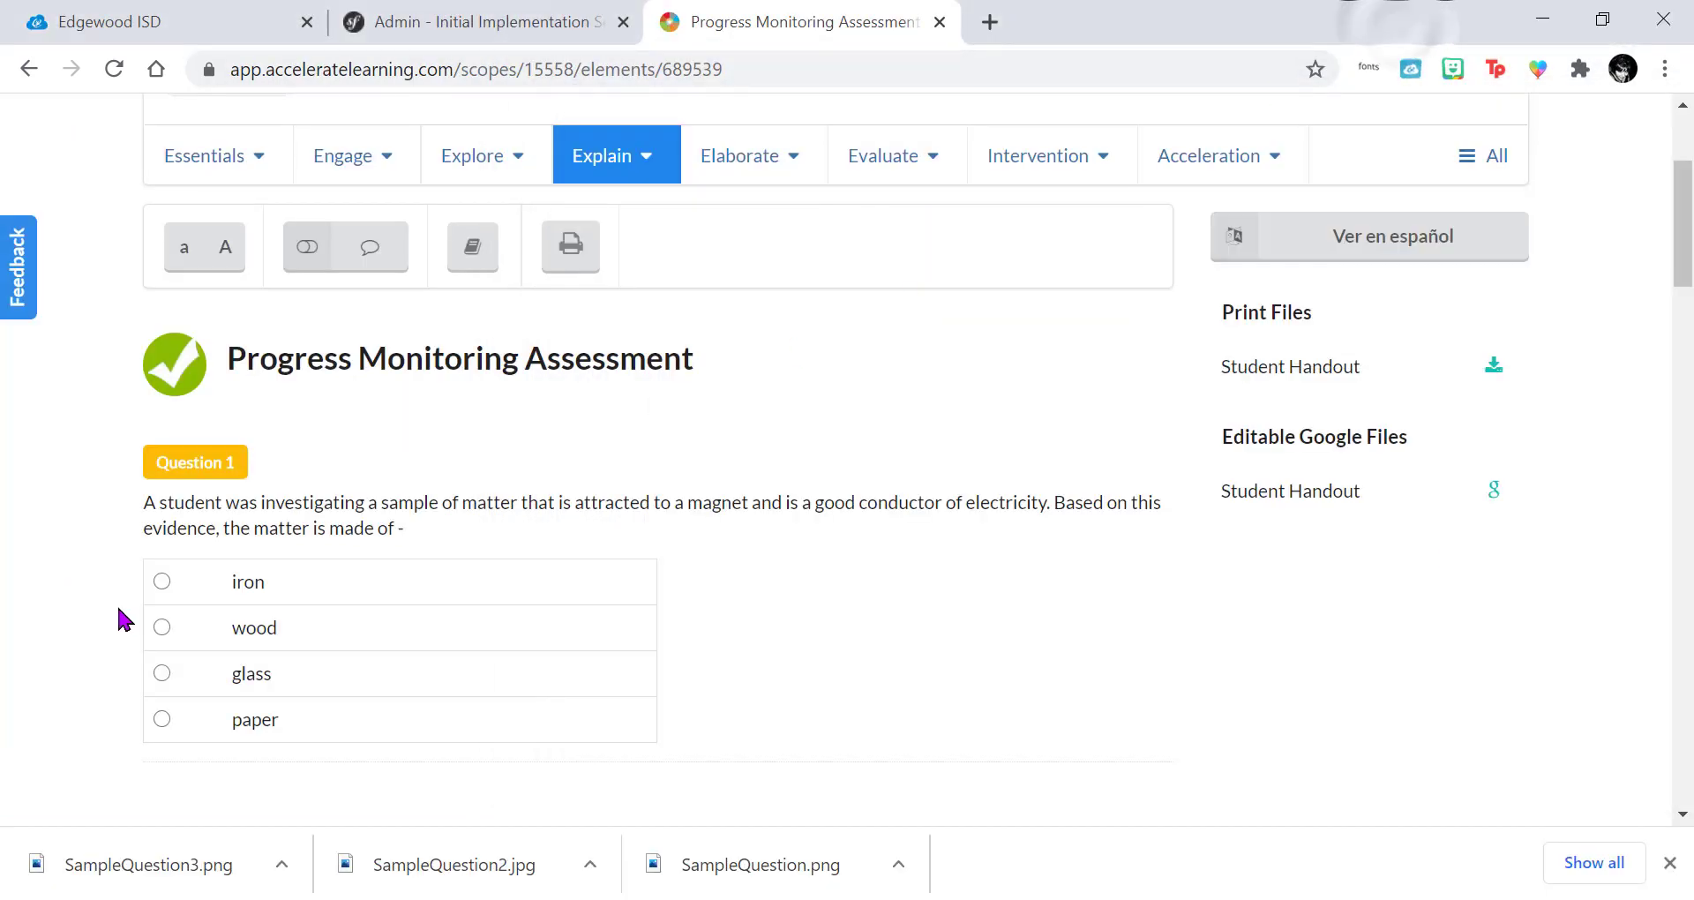
{"action": "scroll", "coordinate": [881, 562], "scroll_direction": "up", "scroll_amount": 2}
{"action": "scroll", "coordinate": [706, 542], "scroll_direction": "down", "scroll_amount": 3}
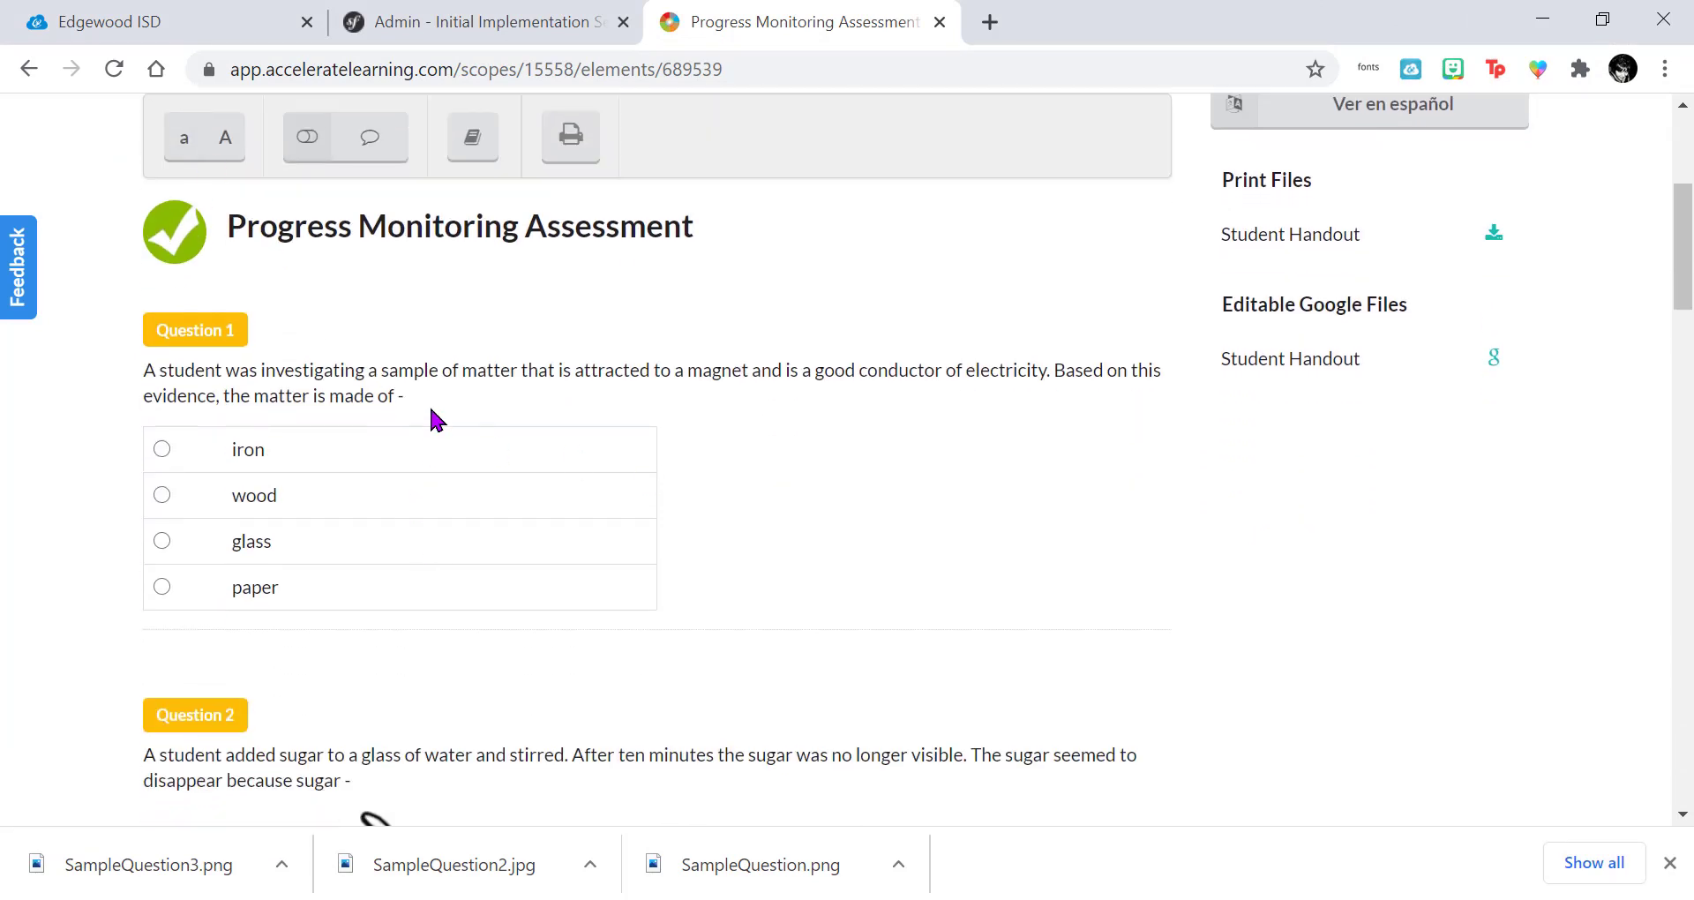
{"action": "left_click_drag", "start_coordinate": [403, 397], "coordinate": [139, 378]}
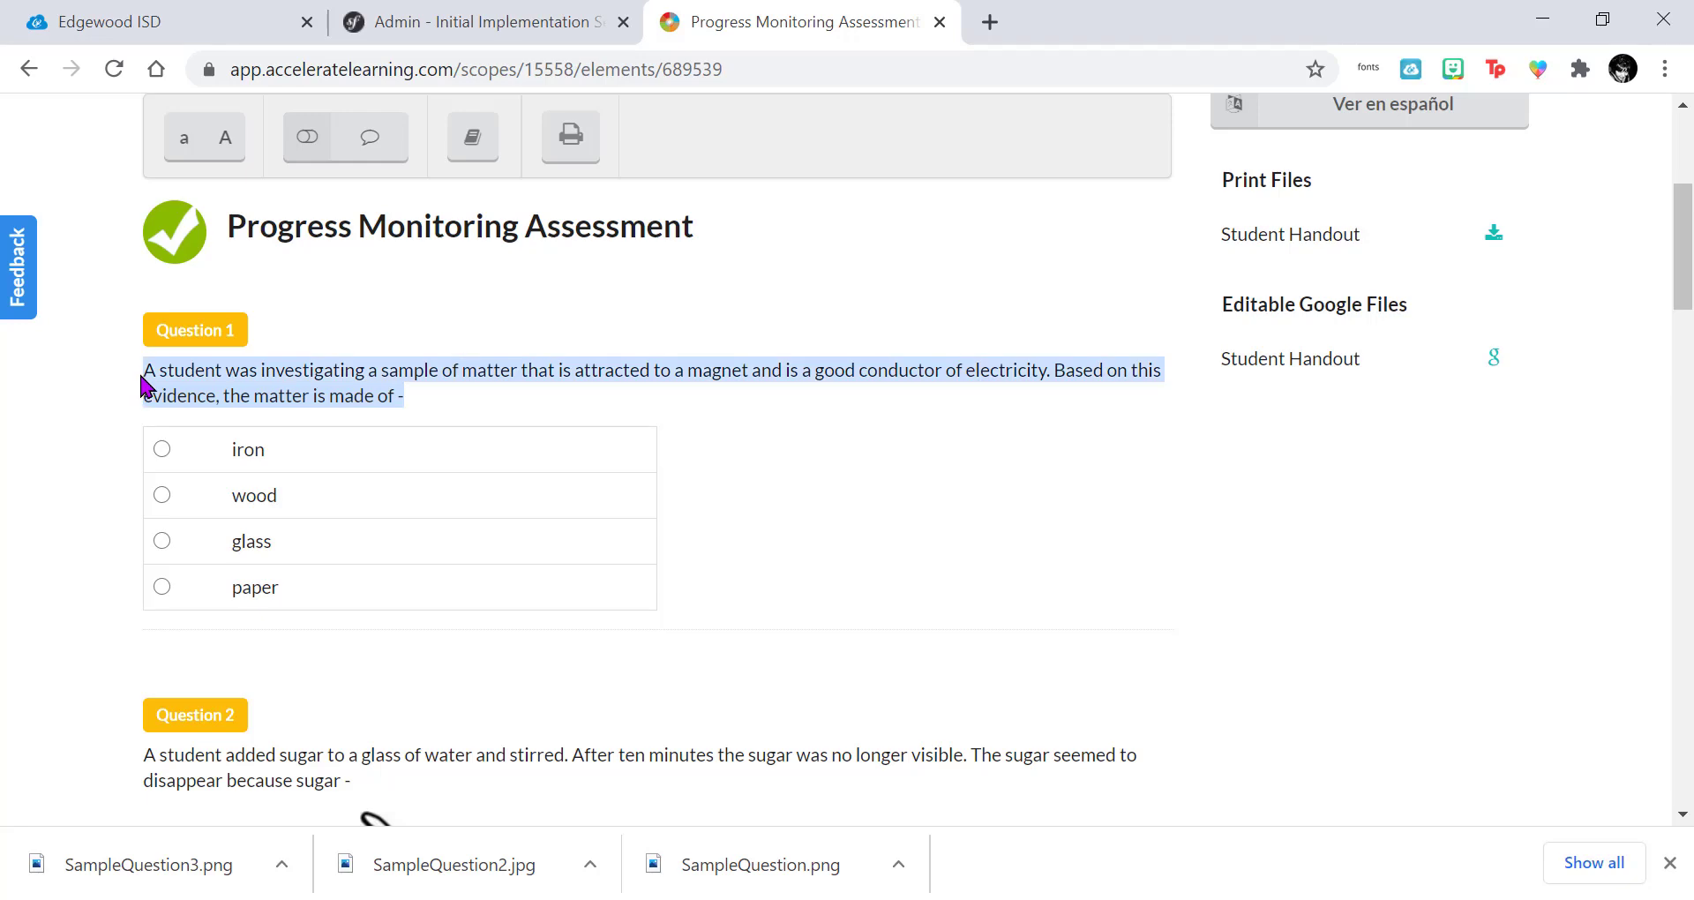
- Make the assessment window smaller beside the Nearpod window and copy "iron" from its answers into the first answer option
{"action": "left_click_drag", "start_coordinate": [1429, 19], "coordinate": [918, 28]}
{"action": "key", "text": "alt+Tab"}
{"action": "double_click", "coordinate": [127, 477]}
{"action": "key", "text": "ctrl+c"}
{"action": "left_click", "coordinate": [970, 388]}
{"action": "key", "text": "ctrl+v"}
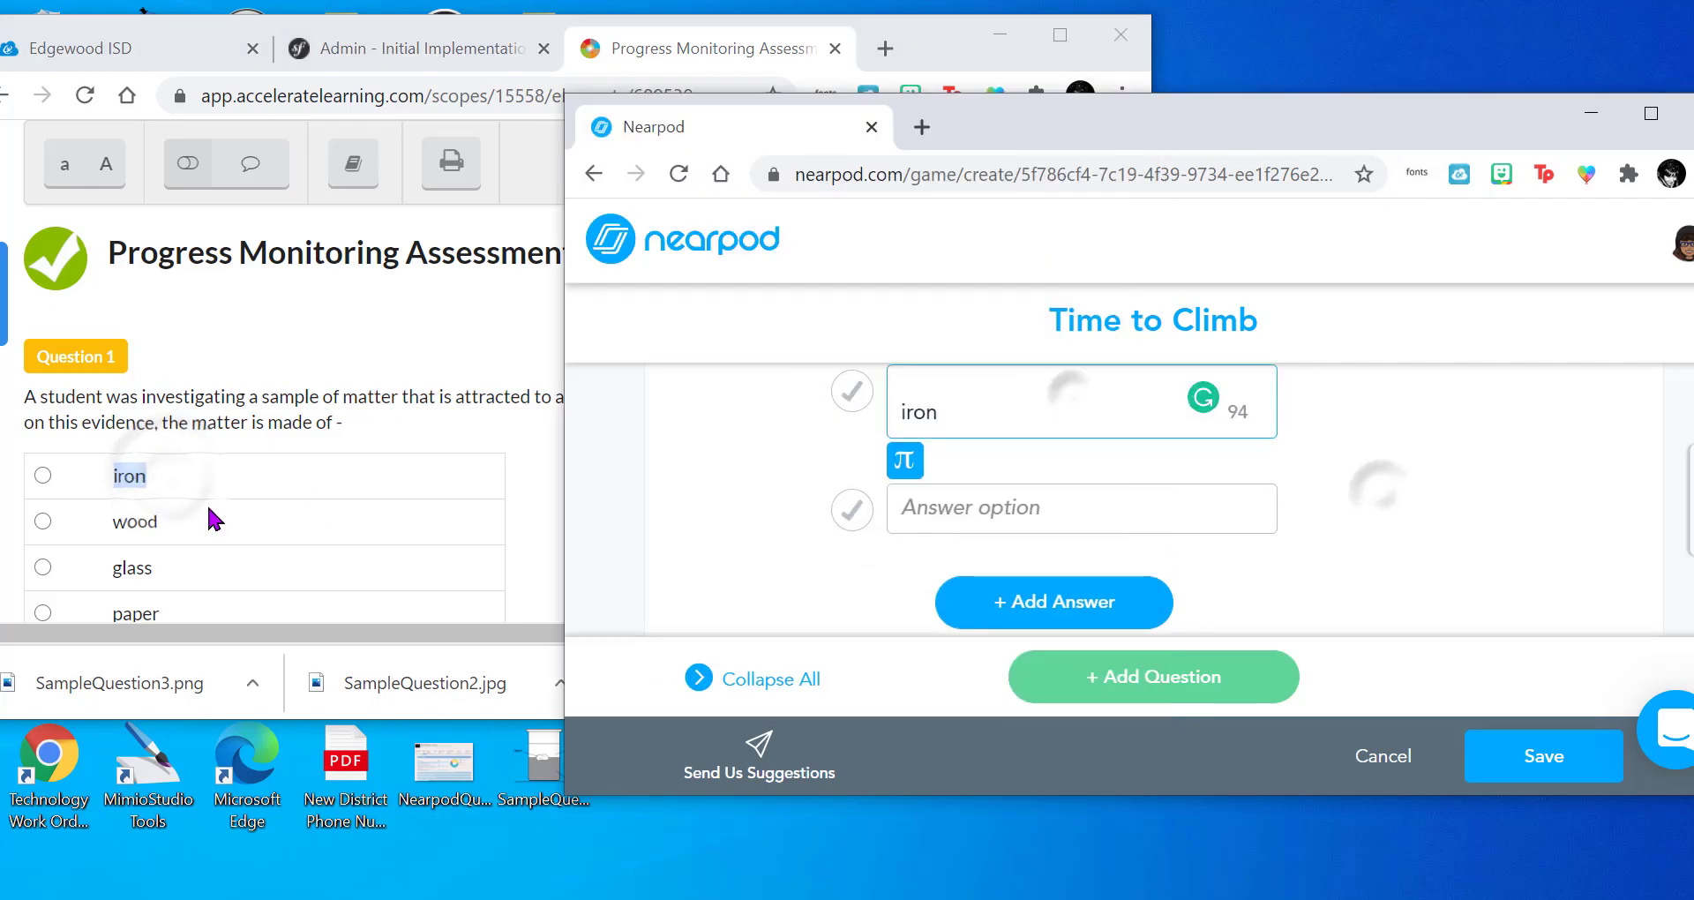
- Copy "wood" from the assessment's answers into the second answer option
{"action": "double_click", "coordinate": [134, 521]}
{"action": "key", "text": "ctrl+c"}
{"action": "left_click", "coordinate": [1123, 494]}
{"action": "key", "text": "ctrl+v"}
- Add a third answer option and fill it with "glass" copied from the assessment
{"action": "left_click", "coordinate": [1055, 578]}
{"action": "key", "text": "alt+Tab"}
{"action": "scroll", "coordinate": [177, 442], "scroll_direction": "down", "scroll_amount": 2}
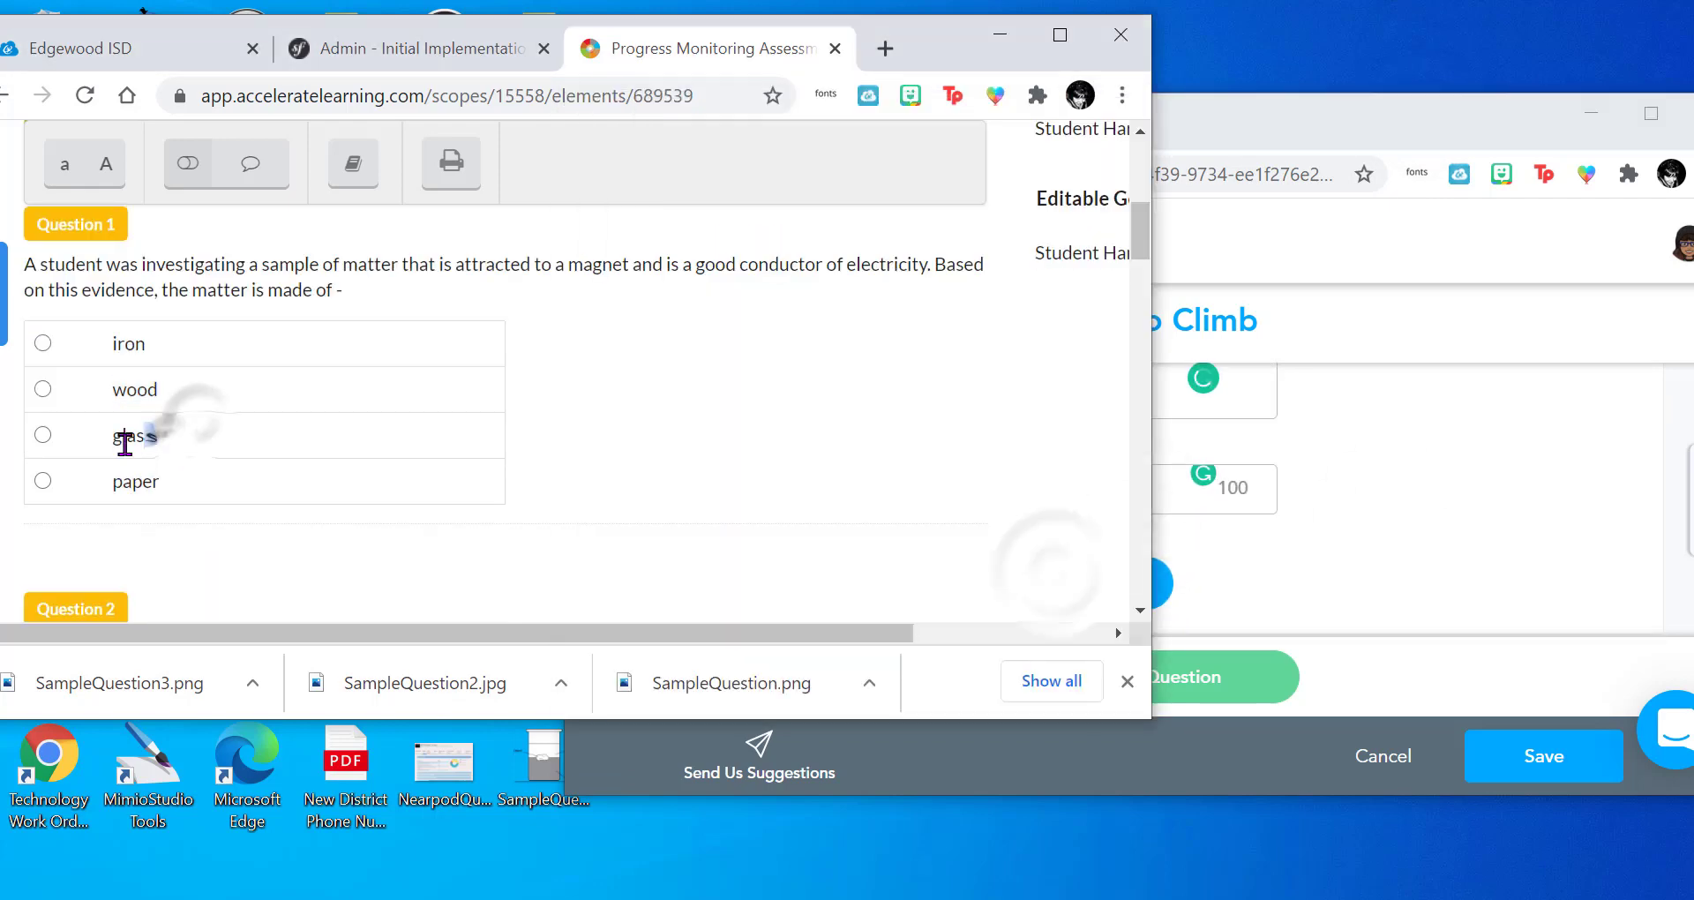
{"action": "double_click", "coordinate": [132, 435]}
{"action": "key", "text": "ctrl+c"}
{"action": "key", "text": "alt+Tab"}
{"action": "key", "text": "ctrl+v"}
- Add a fourth answer option and fill it with "paper" copied from the assessment
{"action": "left_click", "coordinate": [1069, 605]}
{"action": "key", "text": "alt+Tab"}
{"action": "double_click", "coordinate": [135, 480]}
{"action": "key", "text": "ctrl+c"}
{"action": "key", "text": "alt+Tab"}
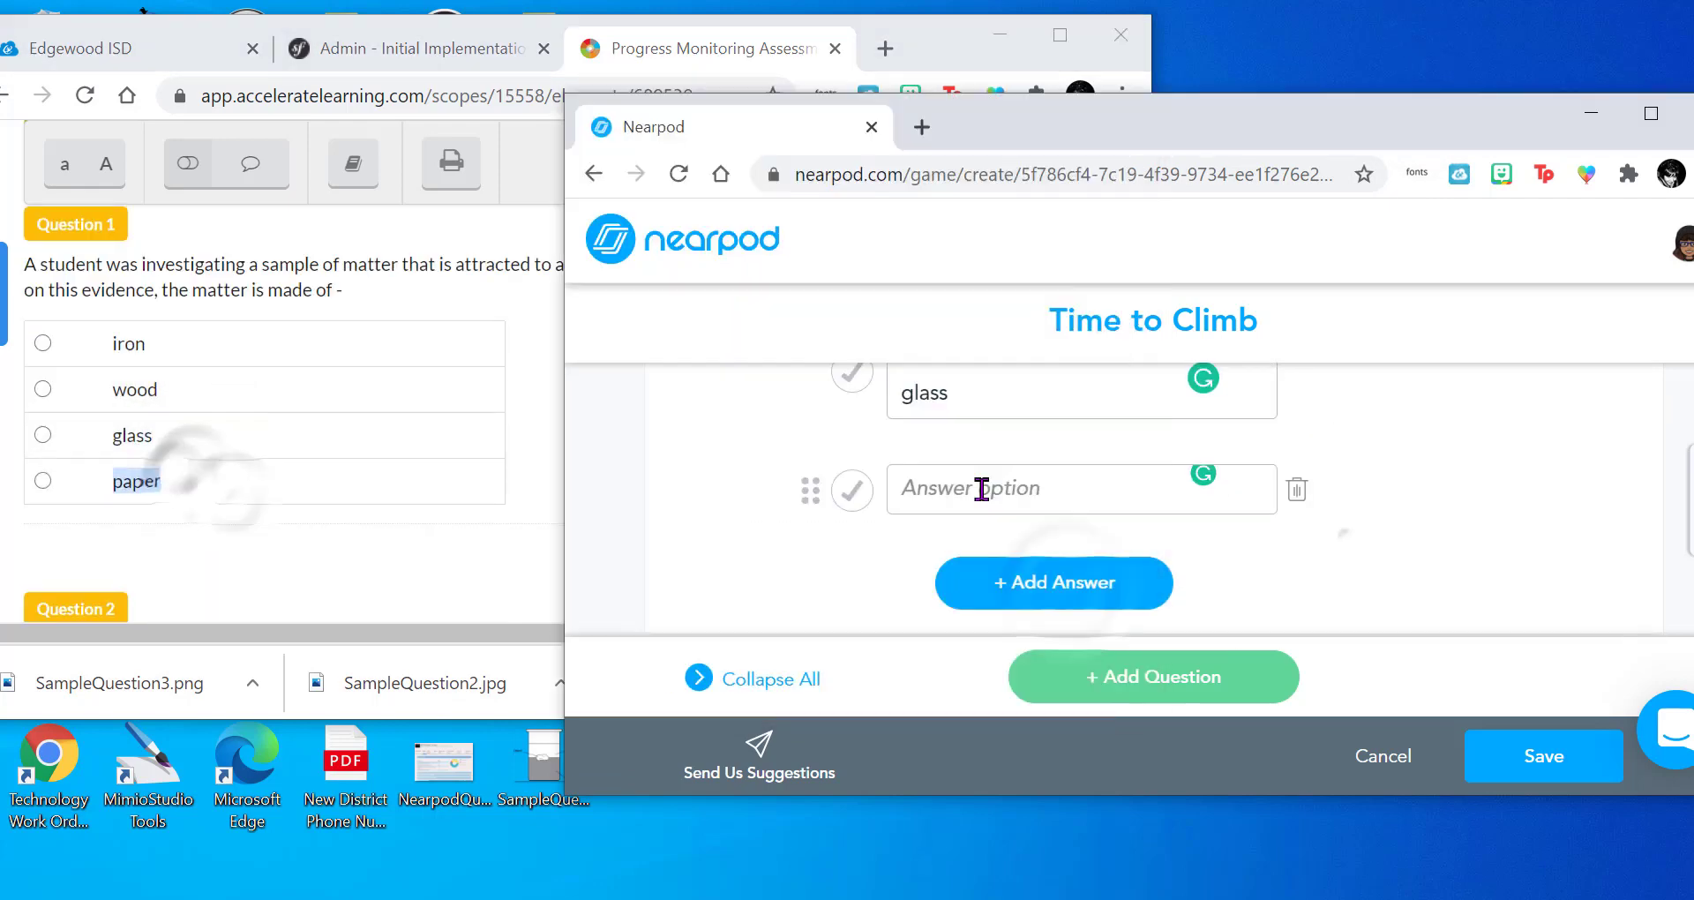
{"action": "key", "text": "ctrl+v"}
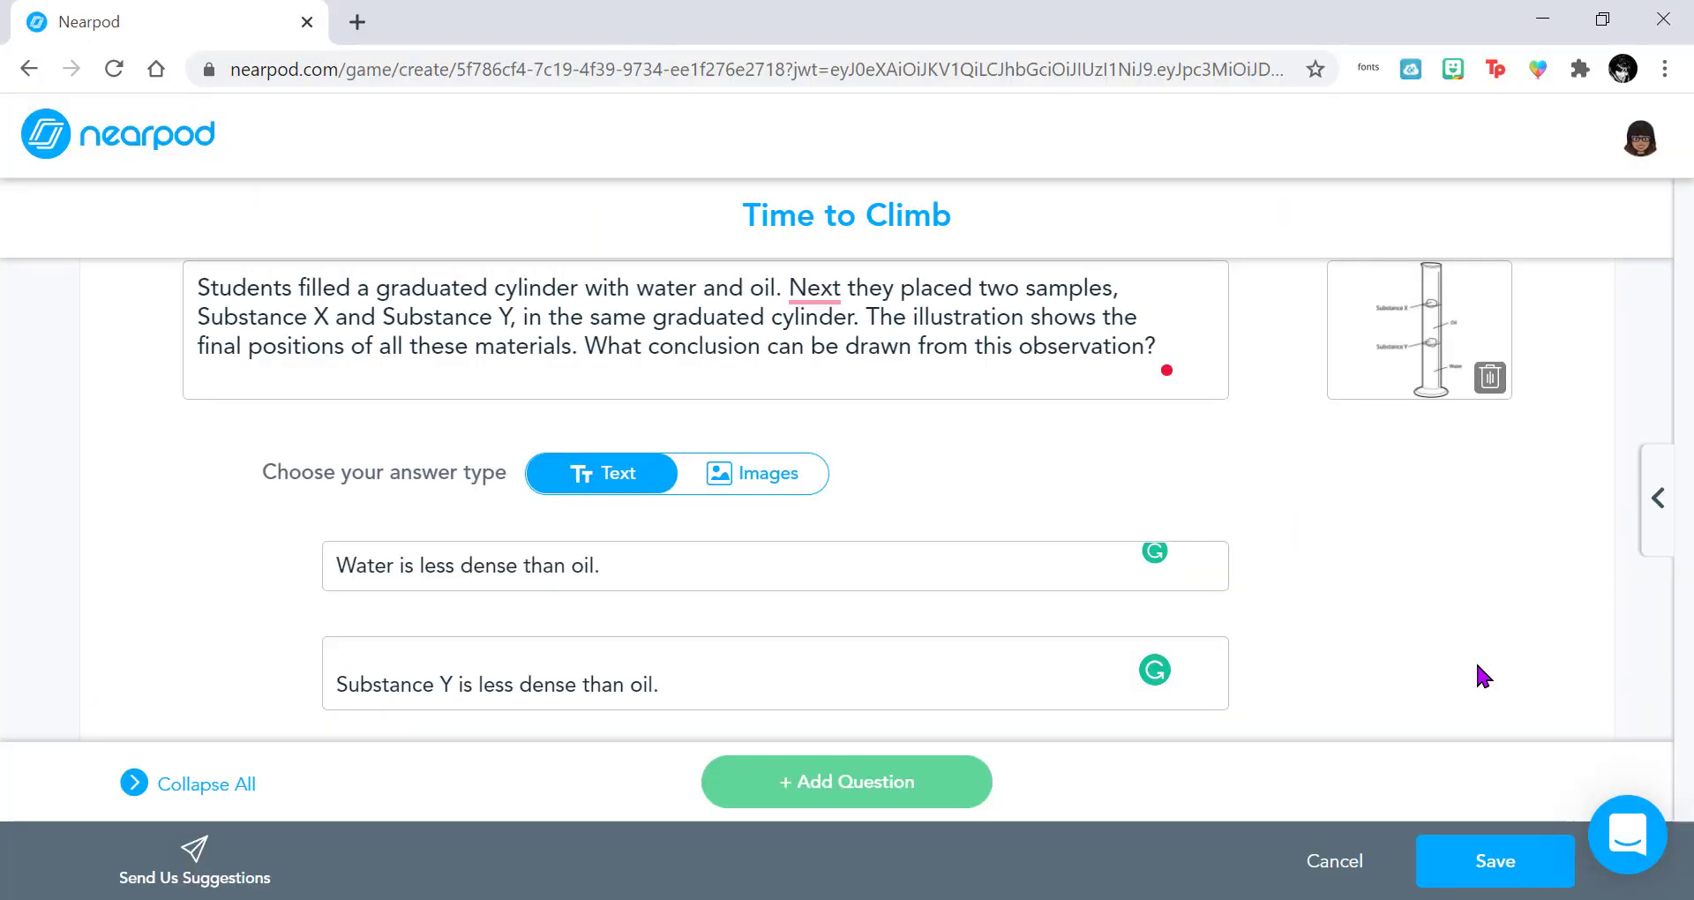
- Review the entered sugar and graduated cylinder questions, and save the Time to Climb activity
{"action": "scroll", "coordinate": [1474, 658], "scroll_direction": "up", "scroll_amount": 10}
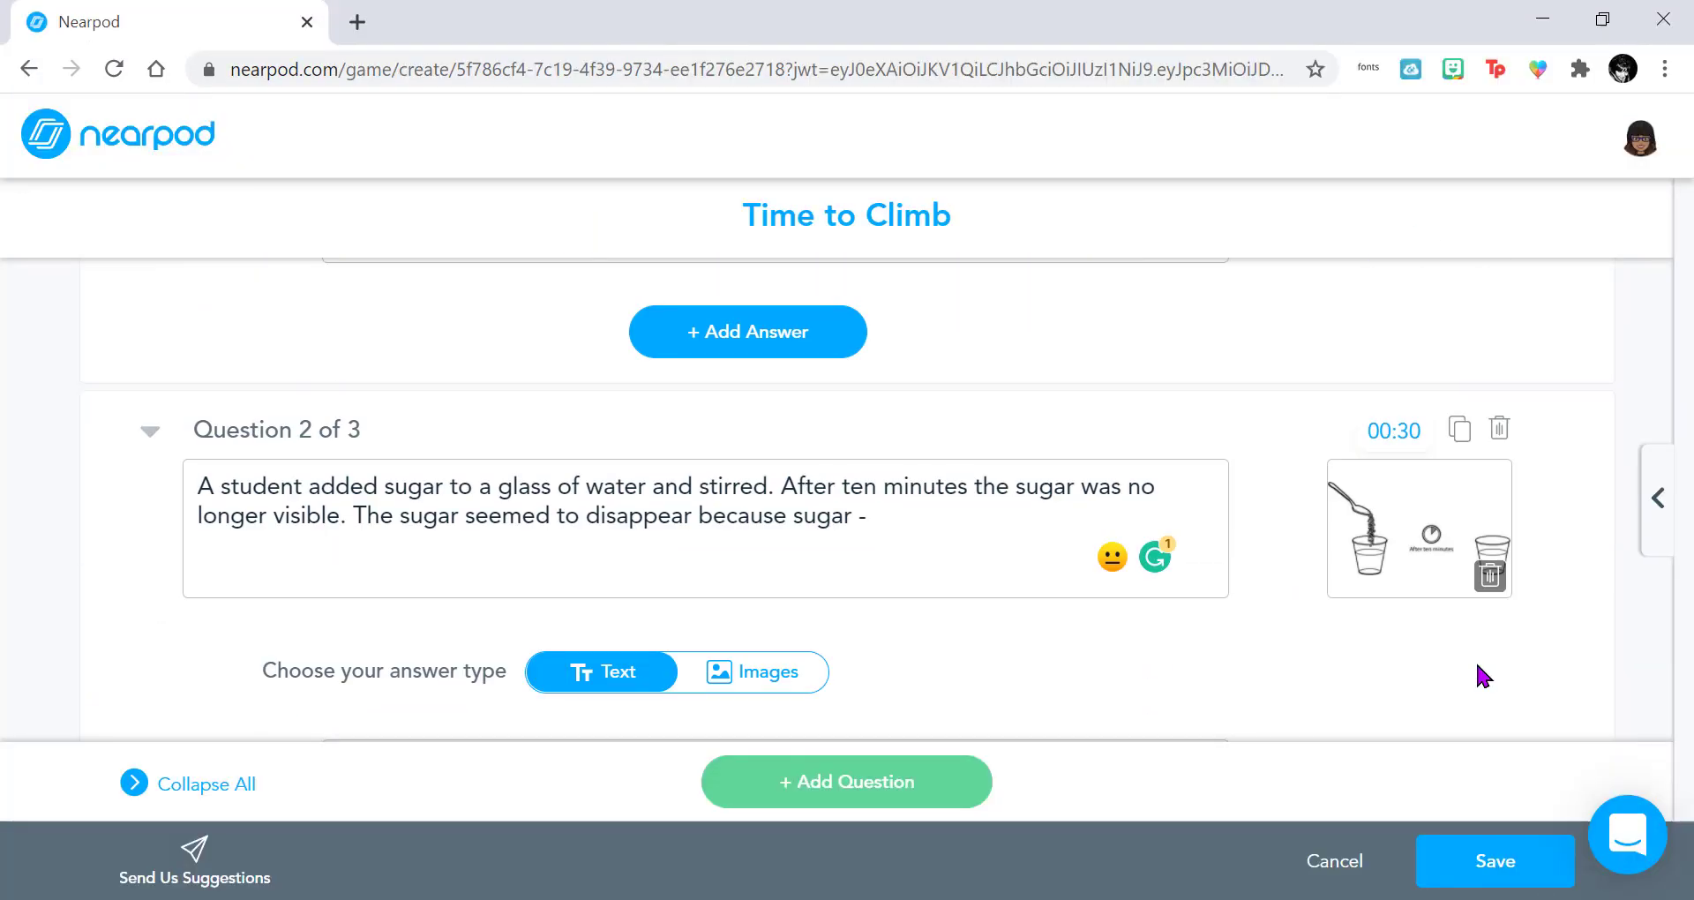
{"action": "scroll", "coordinate": [1474, 658], "scroll_direction": "down", "scroll_amount": 6}
{"action": "scroll", "coordinate": [1455, 666], "scroll_direction": "down", "scroll_amount": 5}
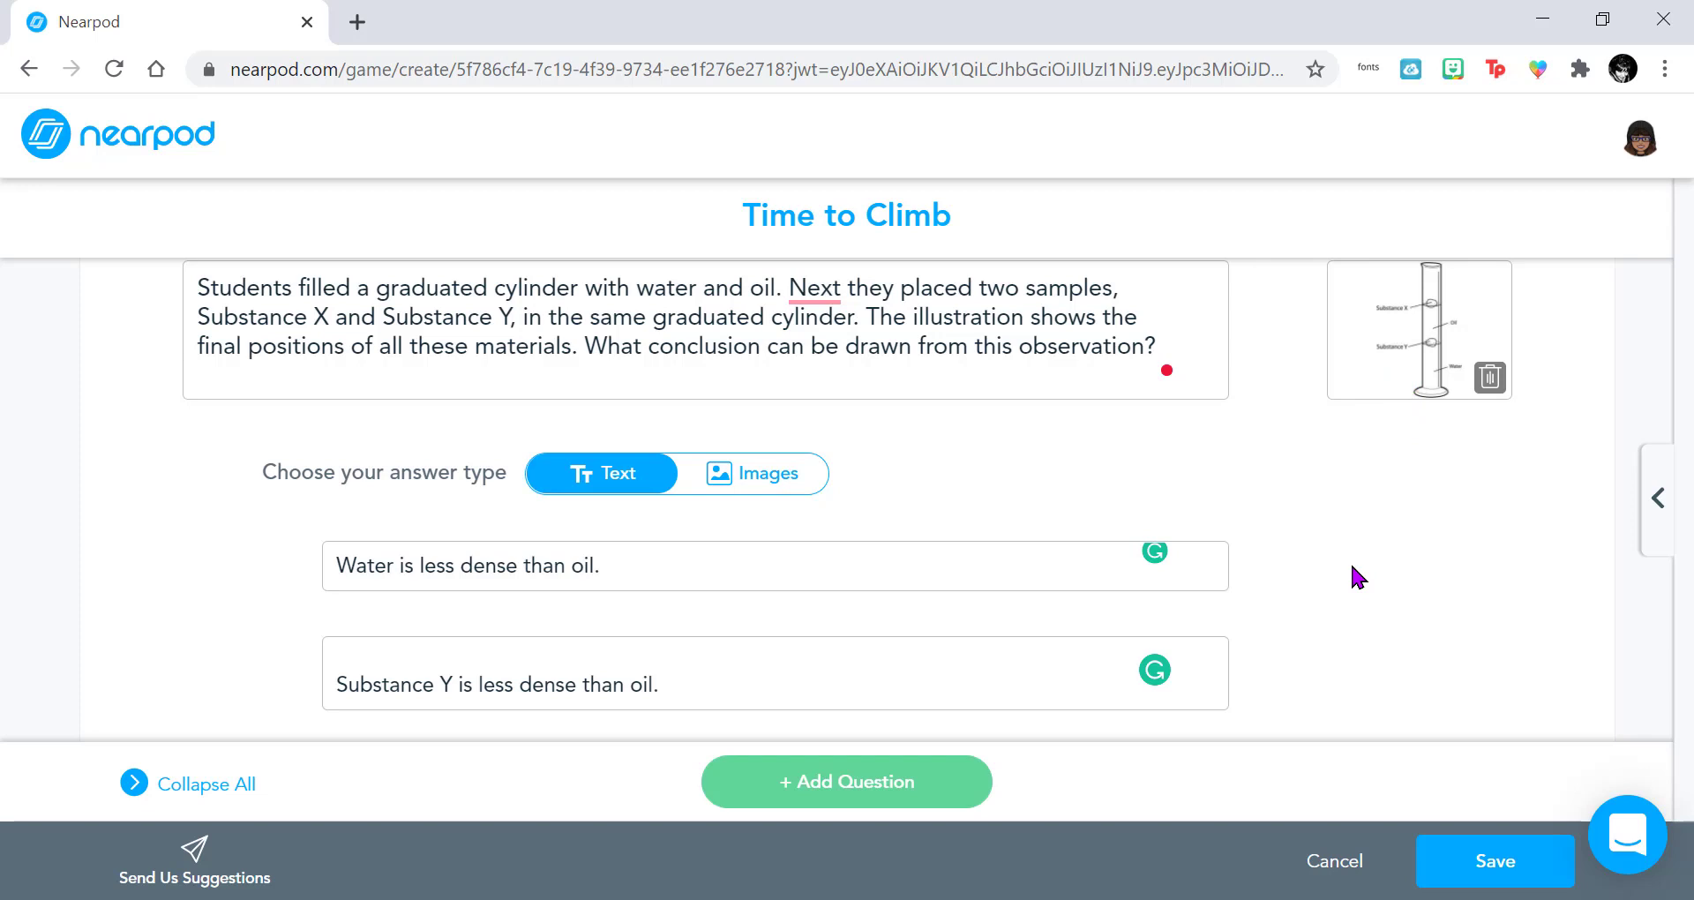
{"action": "left_click", "coordinate": [1484, 883]}
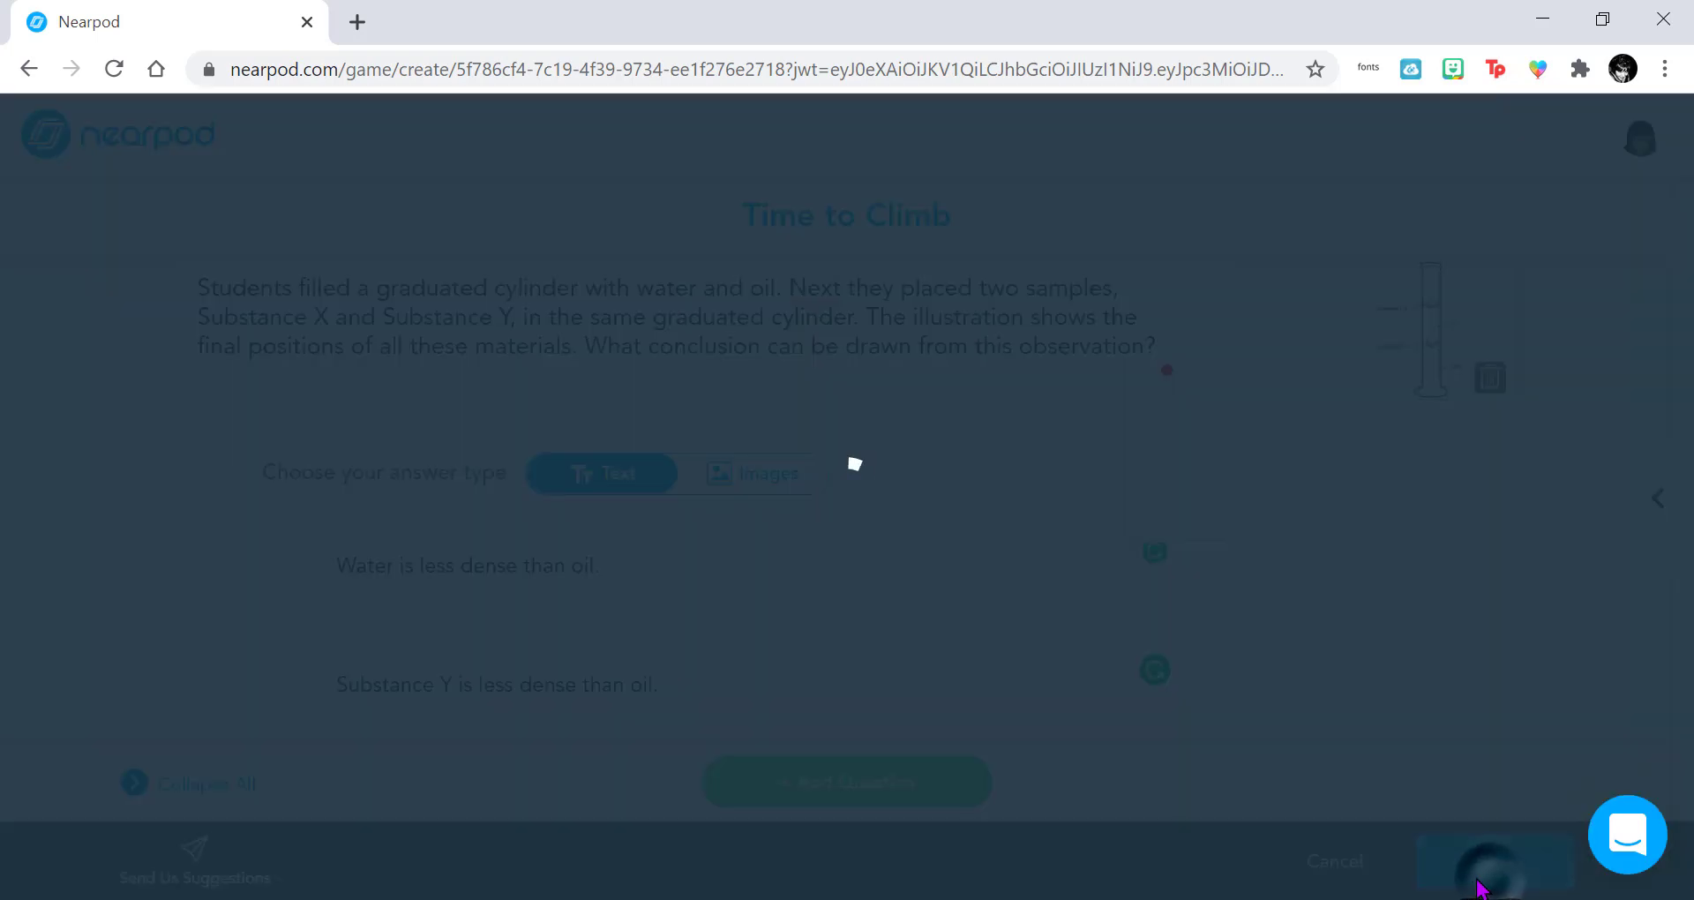